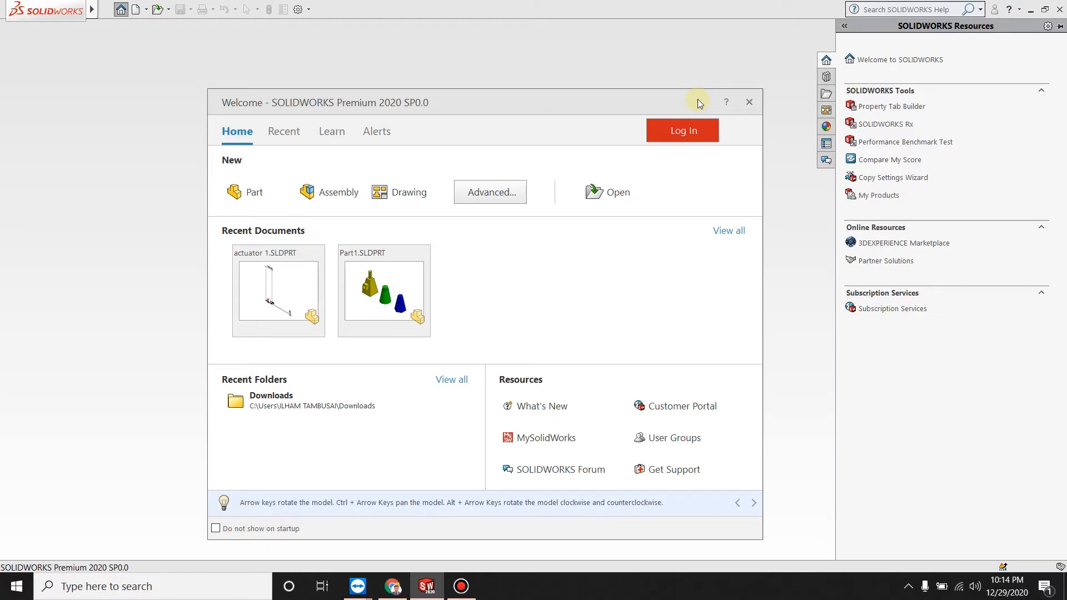
Step: Create a new part and start a sketch on the Front Plane
{"action": "left_click", "coordinate": [241, 192]}
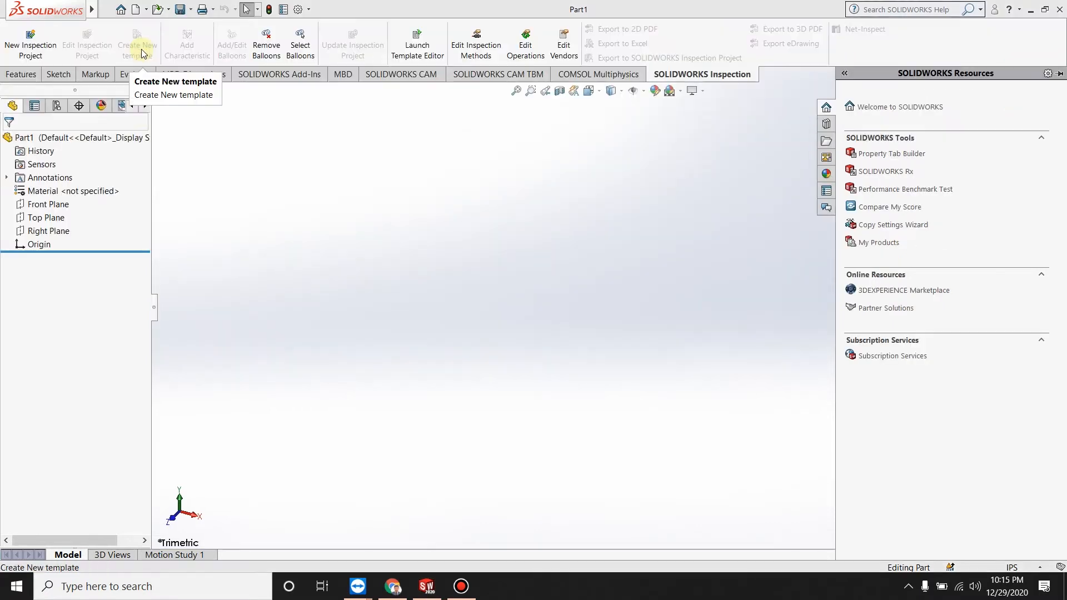
{"action": "left_click", "coordinate": [58, 74]}
{"action": "left_click", "coordinate": [13, 38]}
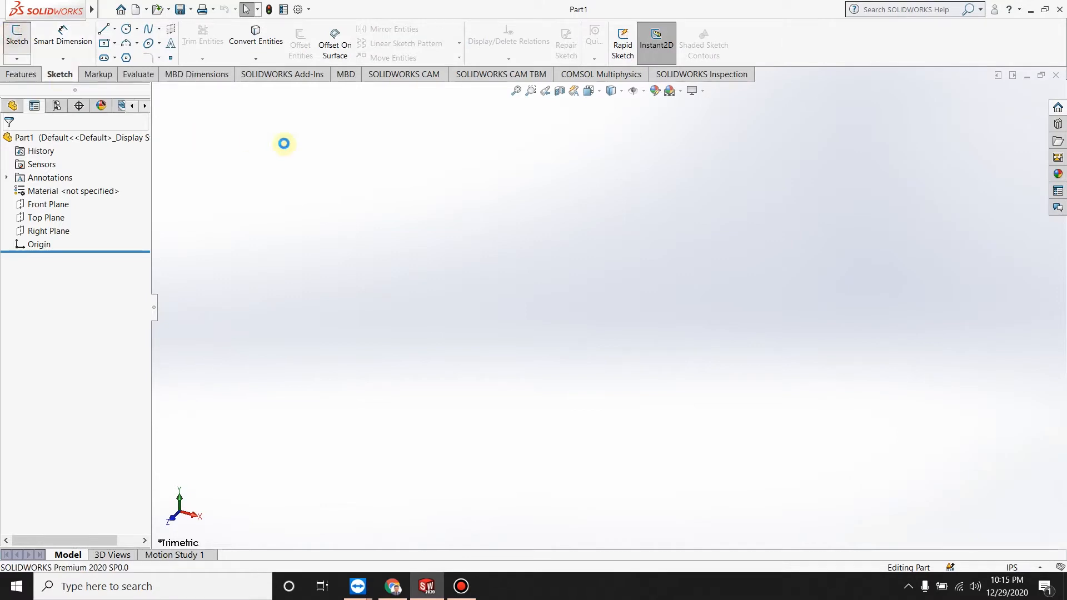
{"action": "left_click", "coordinate": [423, 288]}
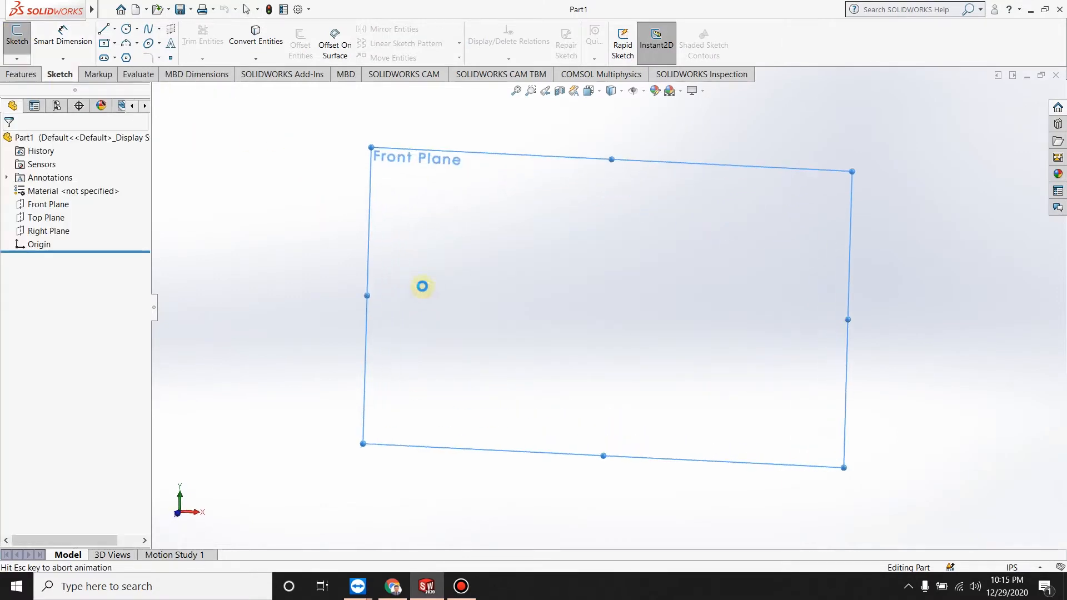
Step: Sketch a center rectangle about 1.76 by 1.57 in, centred on the origin
{"action": "left_click", "coordinate": [113, 44]}
{"action": "left_click", "coordinate": [142, 72]}
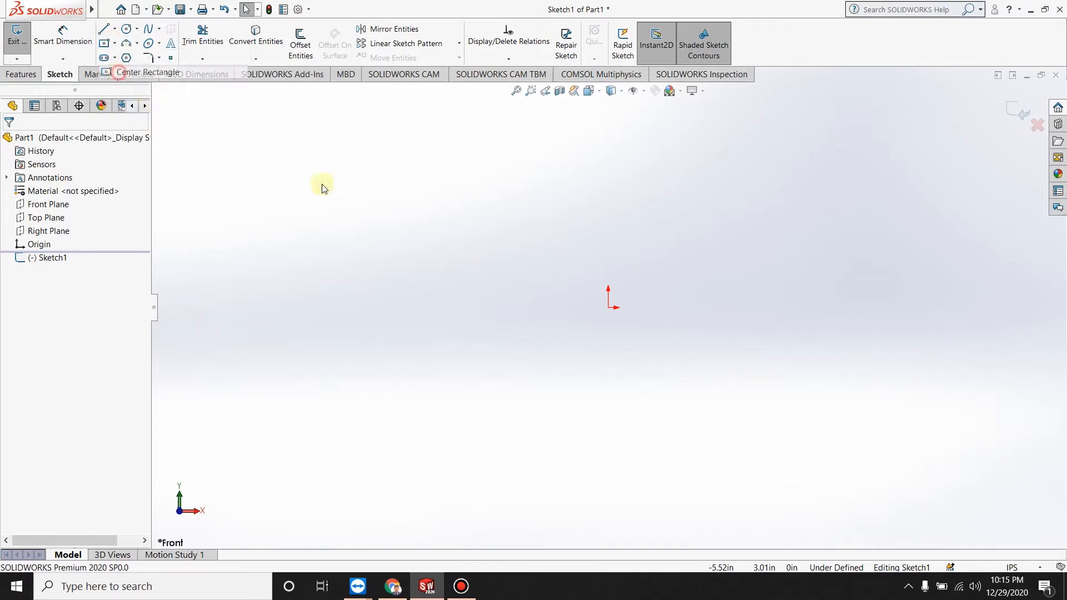
{"action": "left_click", "coordinate": [608, 307]}
{"action": "left_click", "coordinate": [673, 249]}
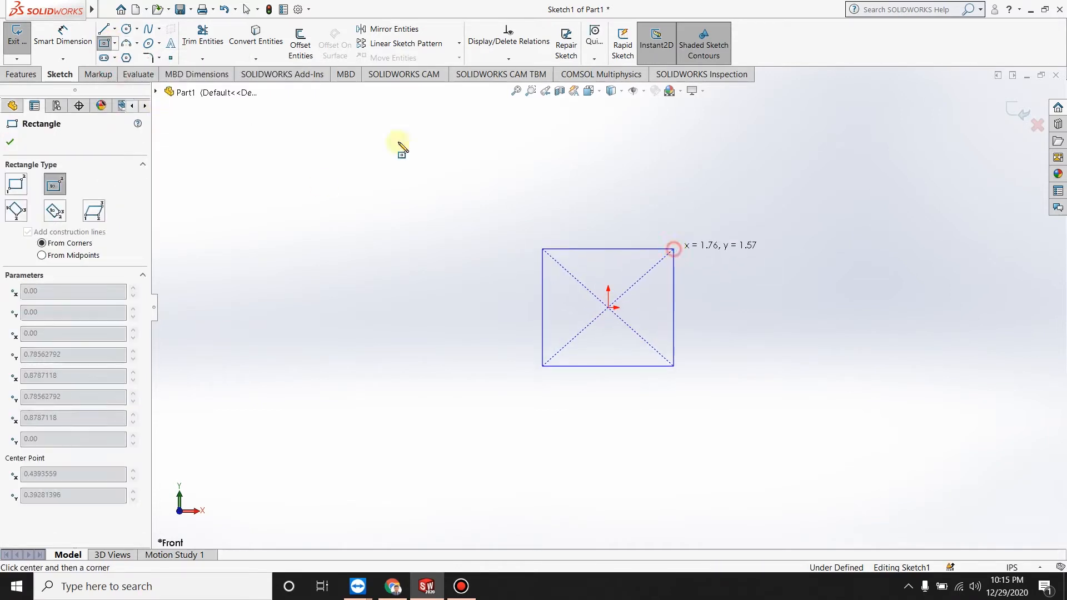
Step: Dimension the rectangle's upper edge with a width of 5 in
{"action": "left_click", "coordinate": [56, 39]}
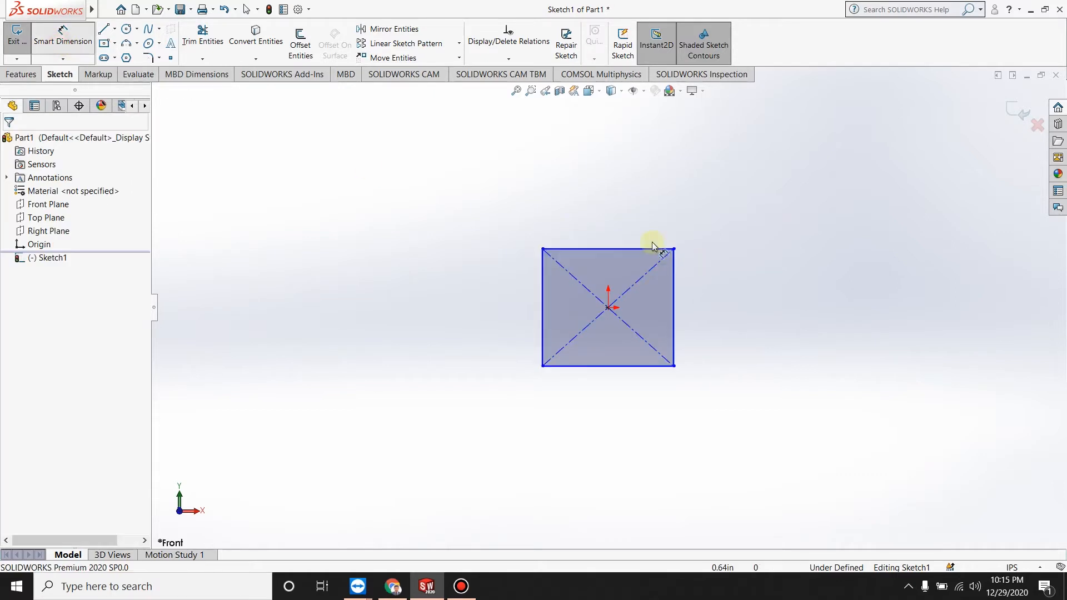
{"action": "left_click", "coordinate": [638, 255]}
{"action": "left_click", "coordinate": [606, 192]}
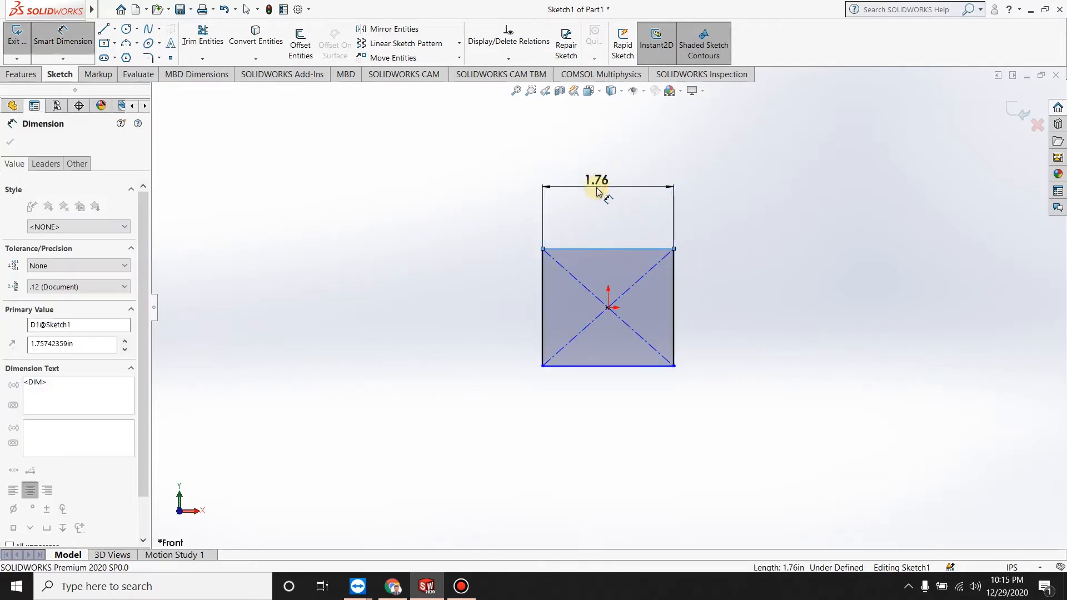
{"action": "type", "text": "5"}
{"action": "key", "text": "Return"}
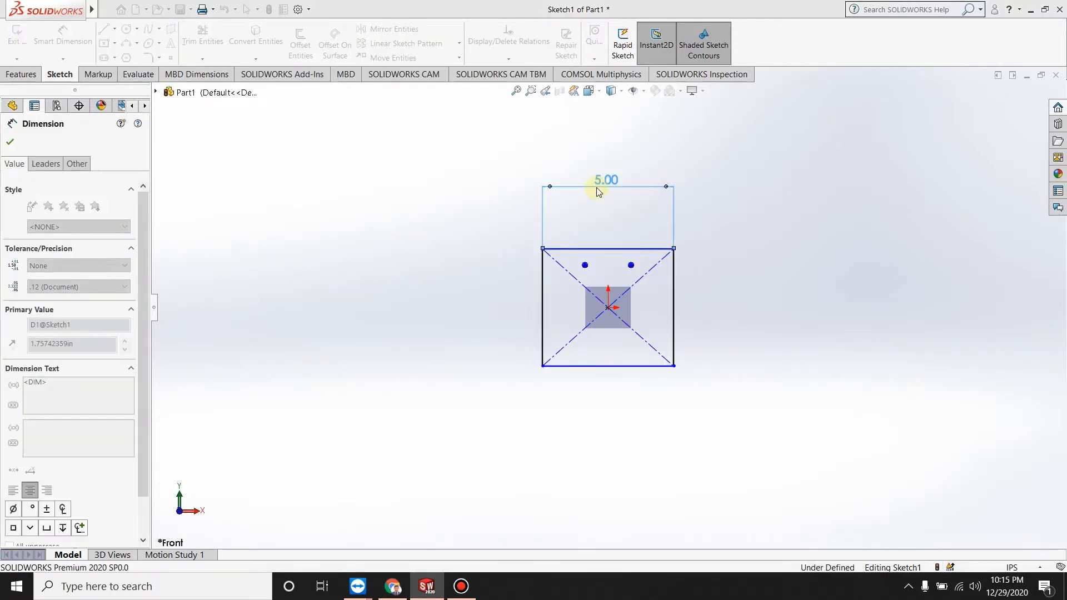
Step: Change the document's unit system to MMGS (millimeter, gram, second)
{"action": "left_click", "coordinate": [298, 9]}
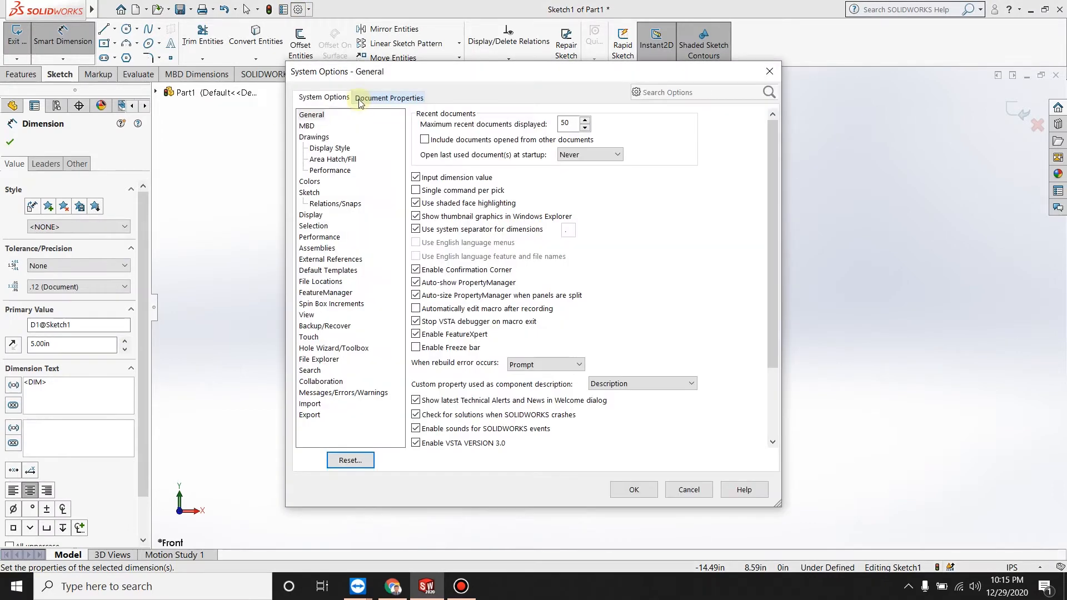
{"action": "left_click", "coordinate": [388, 99]}
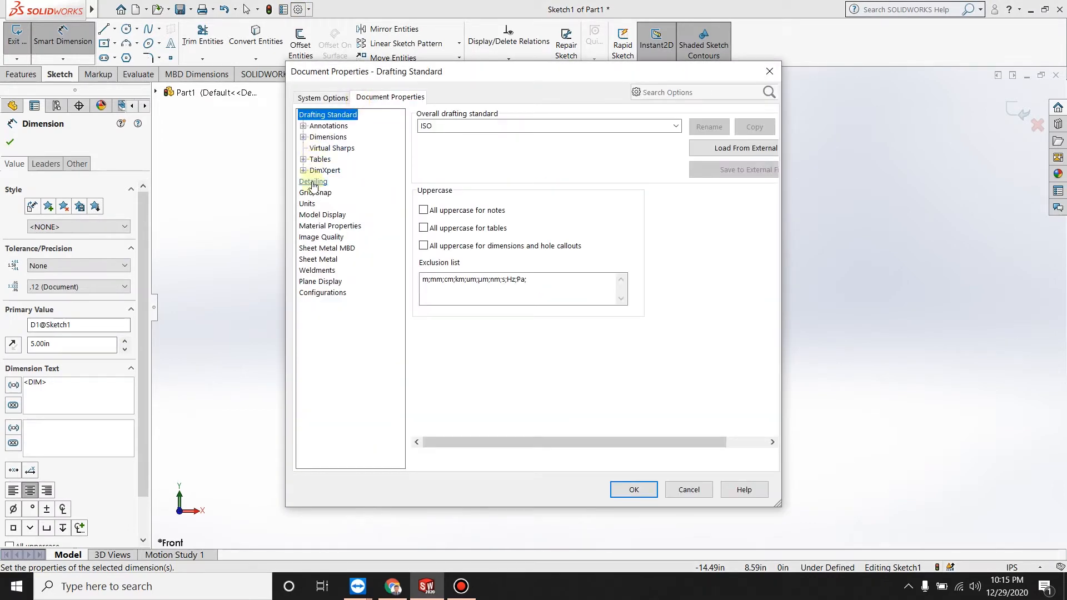
{"action": "left_click", "coordinate": [307, 204]}
{"action": "left_click", "coordinate": [458, 149]}
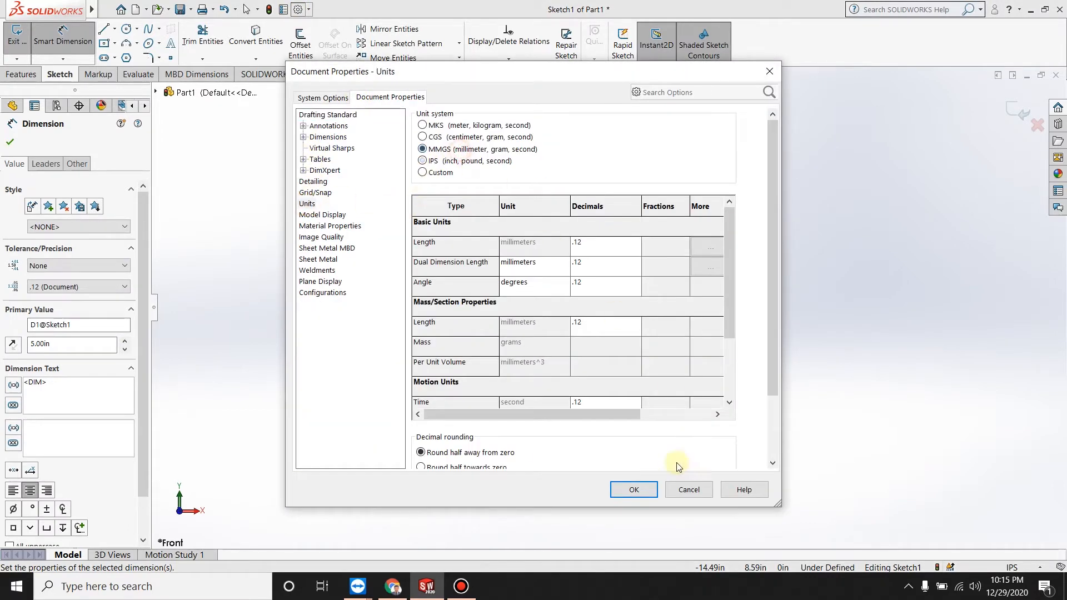
{"action": "left_click", "coordinate": [625, 489]}
Step: Set the rectangle's width to 100 mm and dimension its height as 100 mm
{"action": "double_click", "coordinate": [608, 180]}
{"action": "type", "text": "100"}
{"action": "key", "text": "Return"}
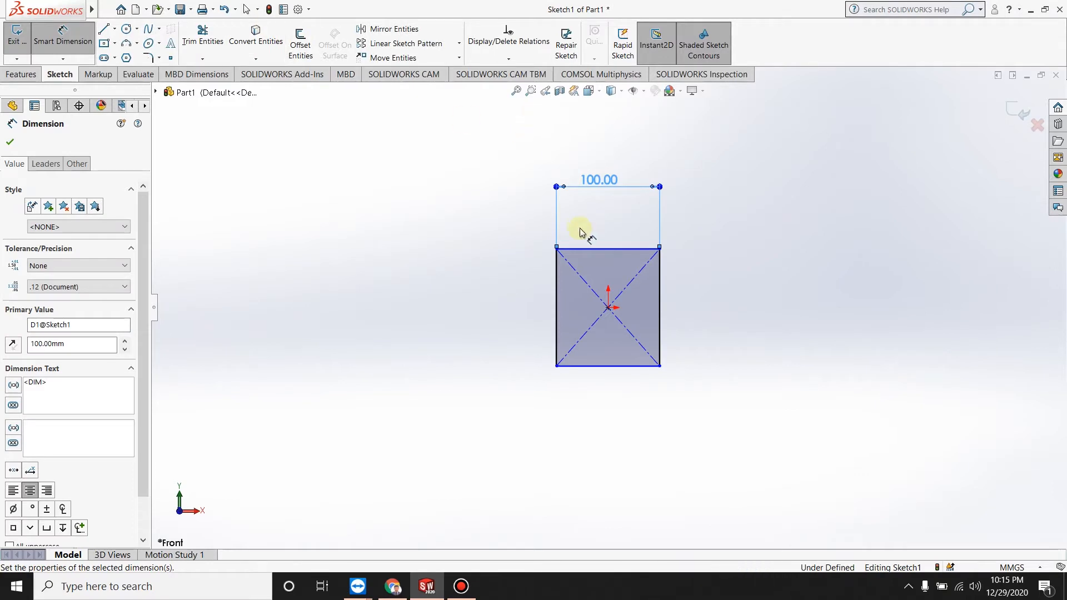
{"action": "left_click", "coordinate": [659, 281]}
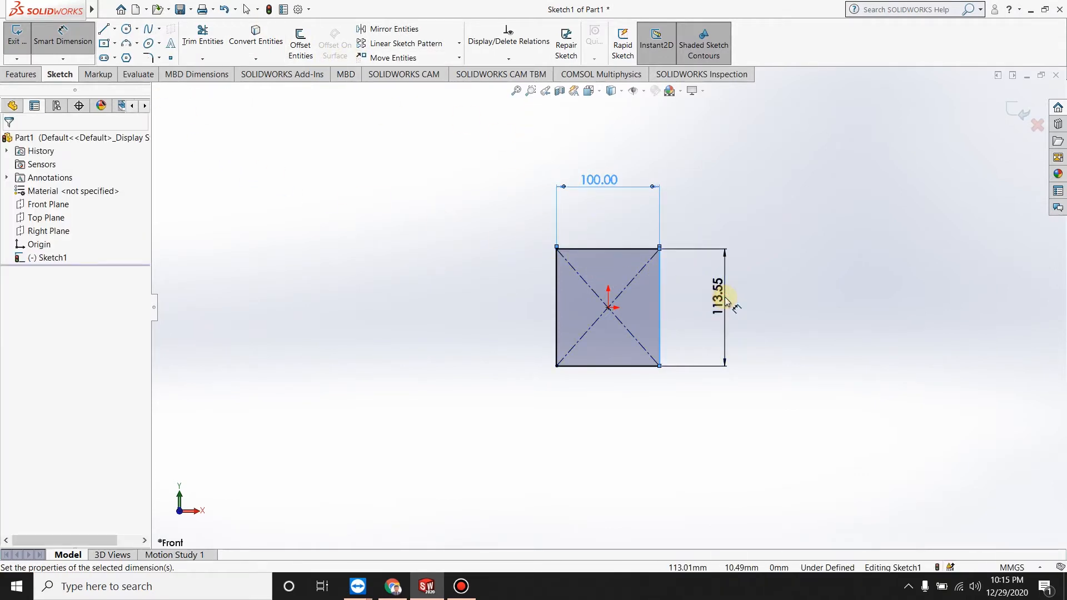
{"action": "left_click", "coordinate": [725, 300]}
{"action": "type", "text": "100"}
{"action": "key", "text": "Return"}
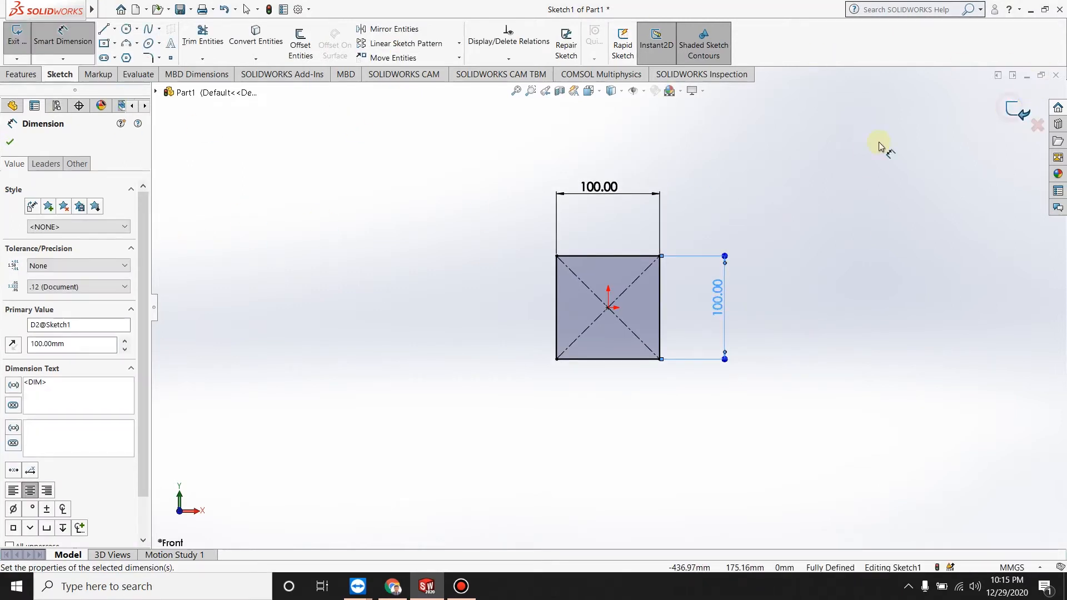
Step: Exit the sketch and extrude the square as a Blind boss to a depth of 100 mm
{"action": "left_click", "coordinate": [1011, 110]}
{"action": "left_click", "coordinate": [20, 74]}
{"action": "left_click", "coordinate": [22, 42]}
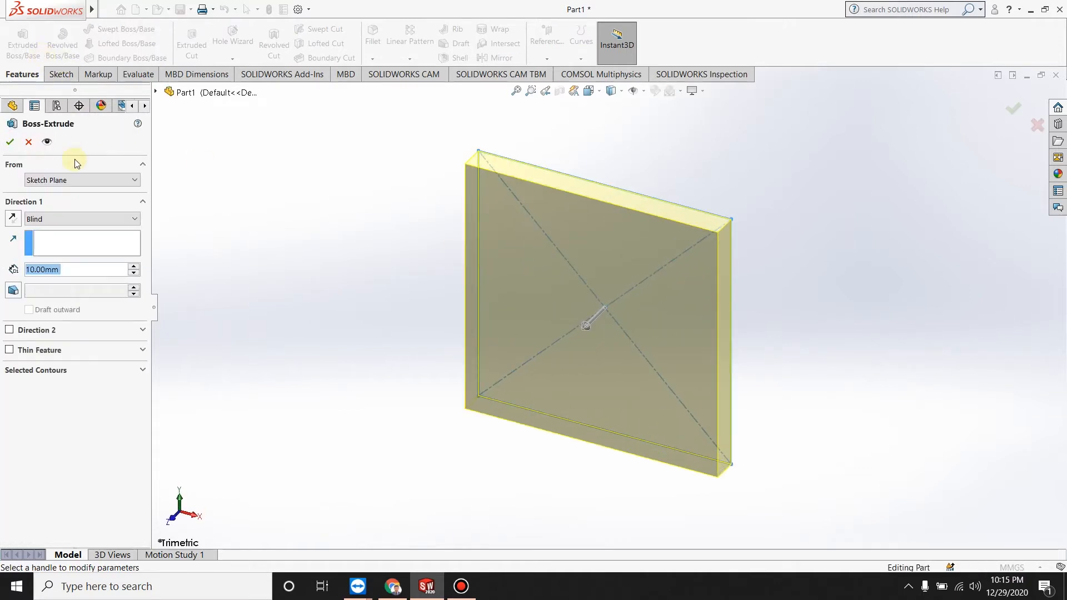
{"action": "type", "text": "10"}
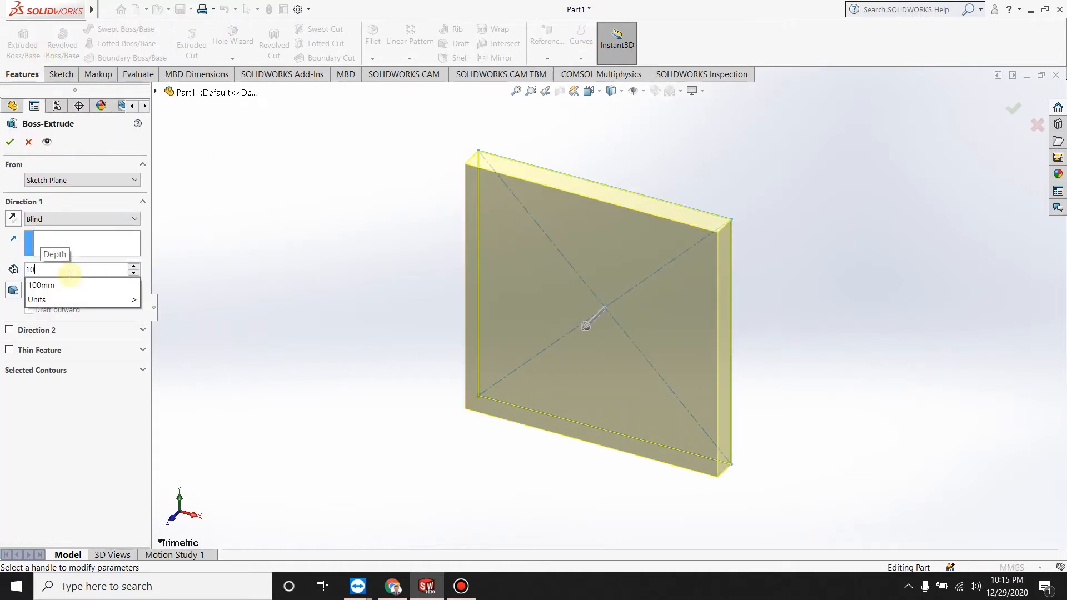
{"action": "type", "text": "0"}
{"action": "key", "text": "Return"}
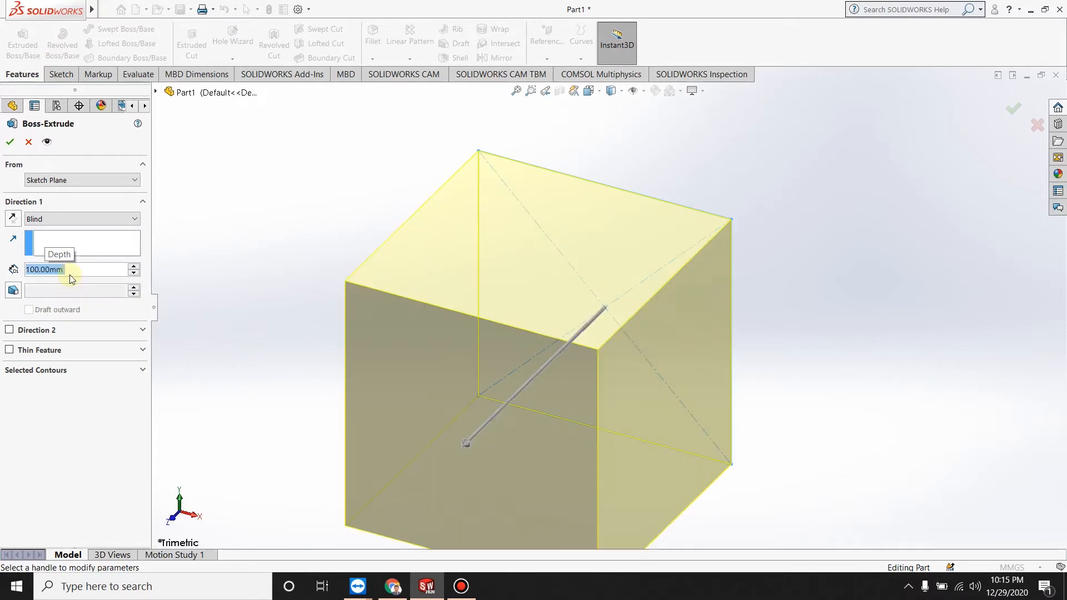
{"action": "left_click", "coordinate": [10, 140]}
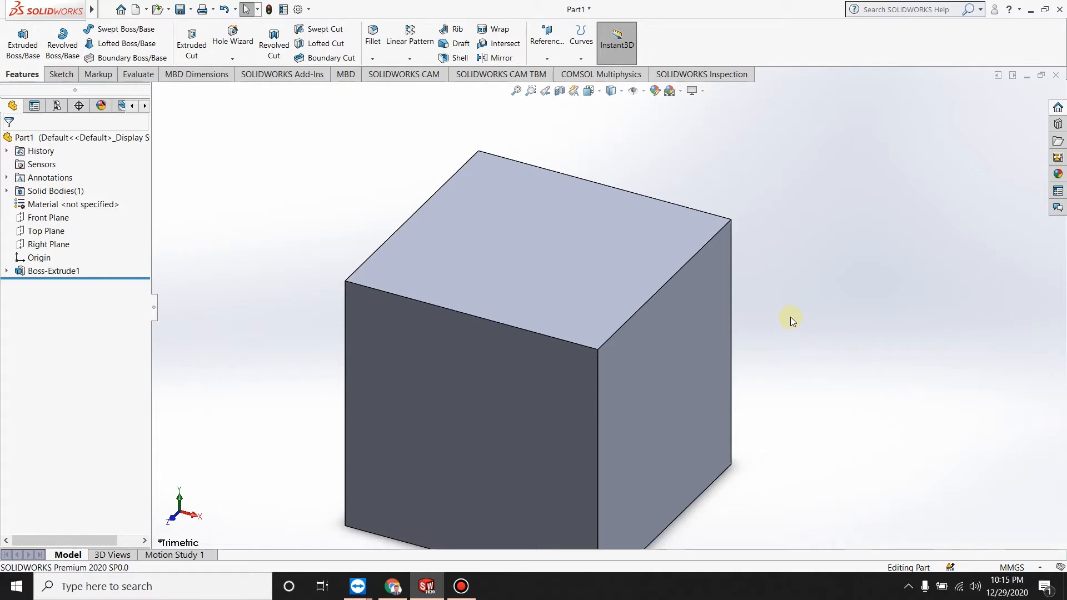
Step: Start an Angle Distance chamfer on the front edge of the cube's top face
{"action": "left_click", "coordinate": [372, 58]}
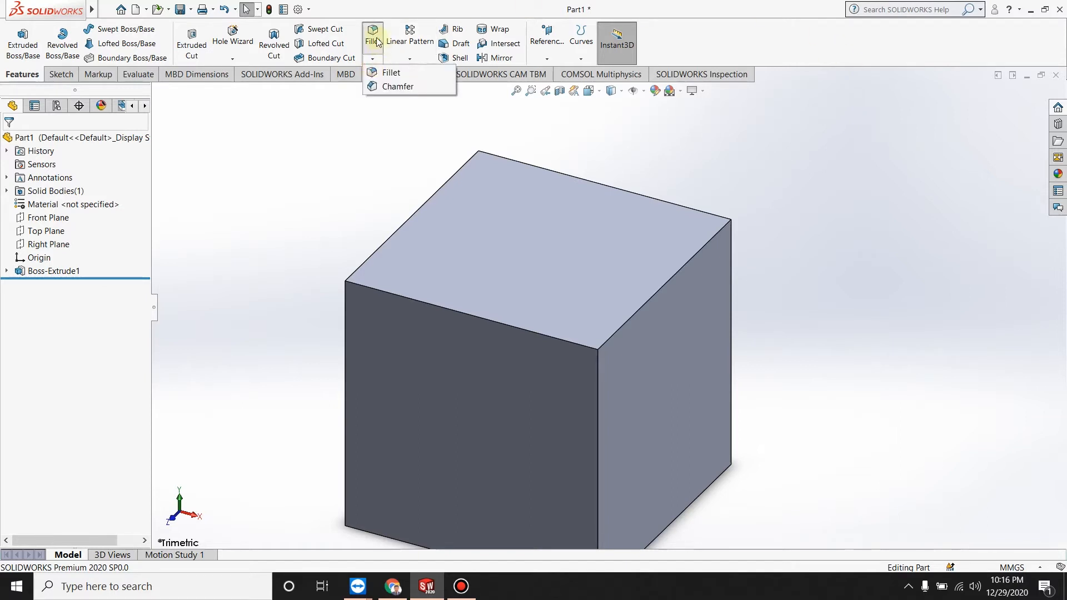
{"action": "left_click", "coordinate": [387, 87]}
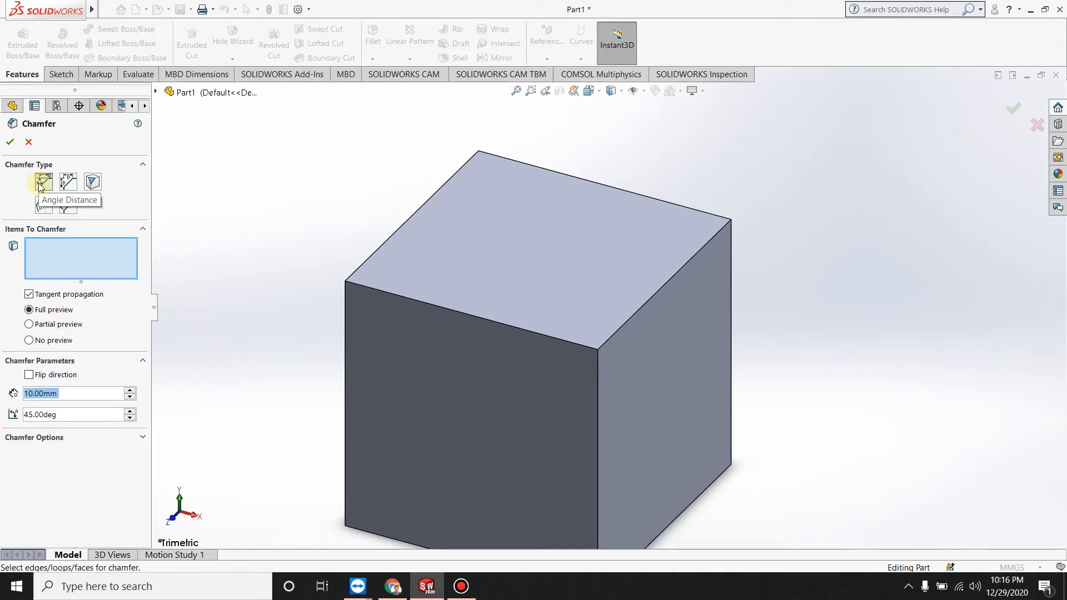
{"action": "left_click", "coordinate": [415, 298]}
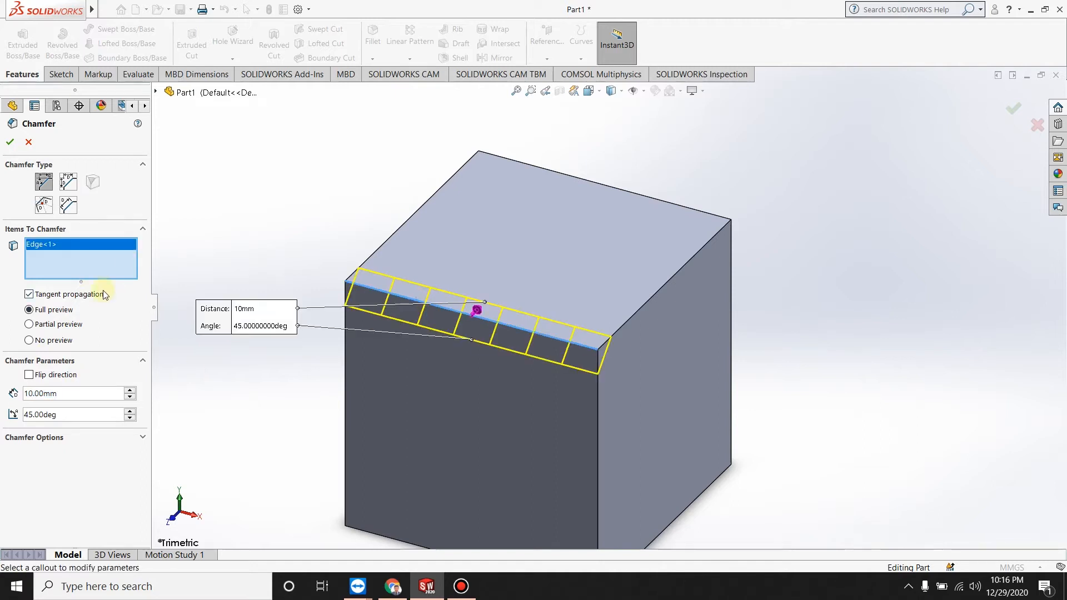
{"action": "scroll", "coordinate": [543, 328], "scroll_direction": "down", "scroll_amount": 5}
{"action": "scroll", "coordinate": [545, 335], "scroll_direction": "up", "scroll_amount": 5}
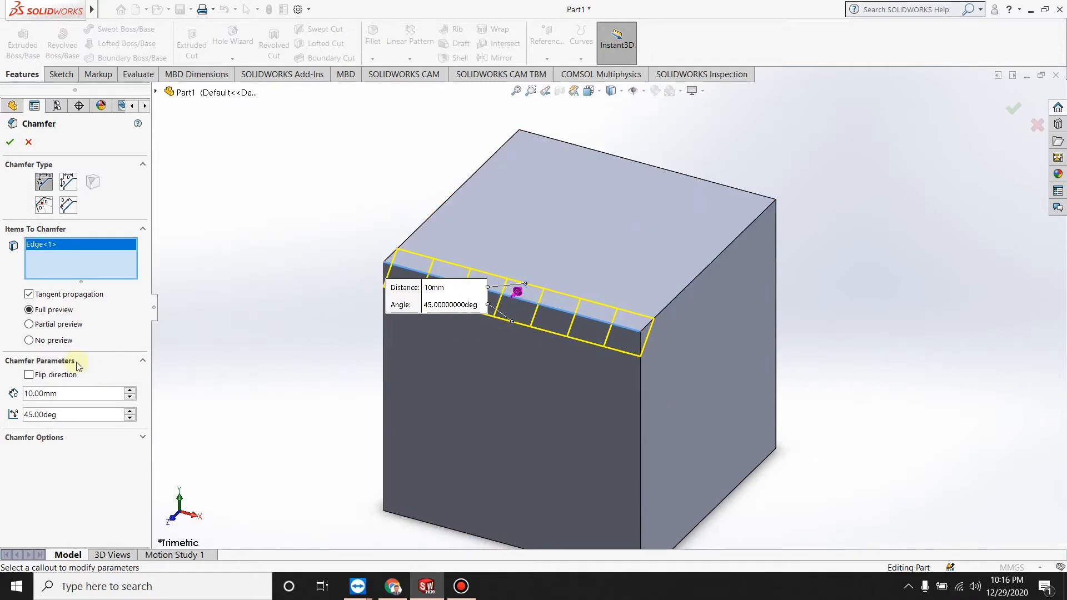
Step: Add the top face's right edge to the chamfer and compare the no, partial and full previews, ending on full preview
{"action": "left_click", "coordinate": [46, 341]}
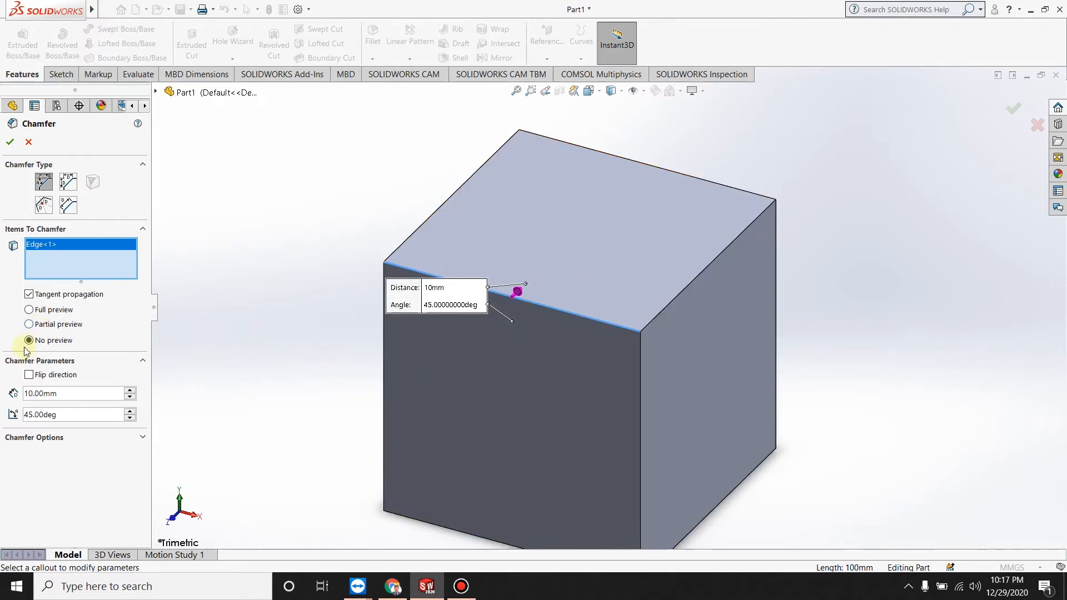
{"action": "left_click", "coordinate": [39, 316]}
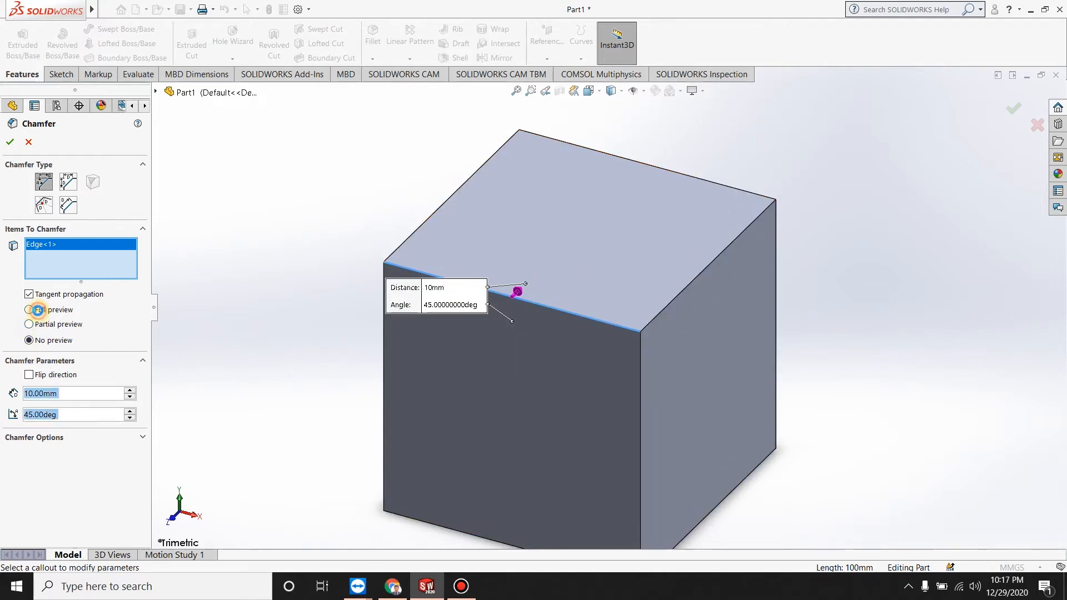
{"action": "left_click", "coordinate": [712, 262]}
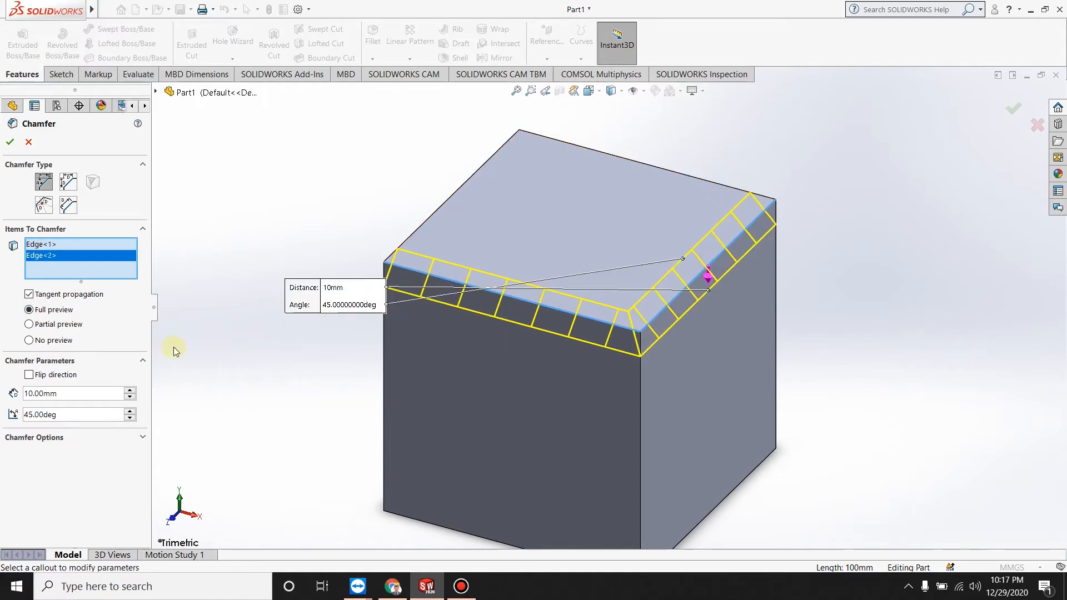
{"action": "left_click", "coordinate": [29, 324]}
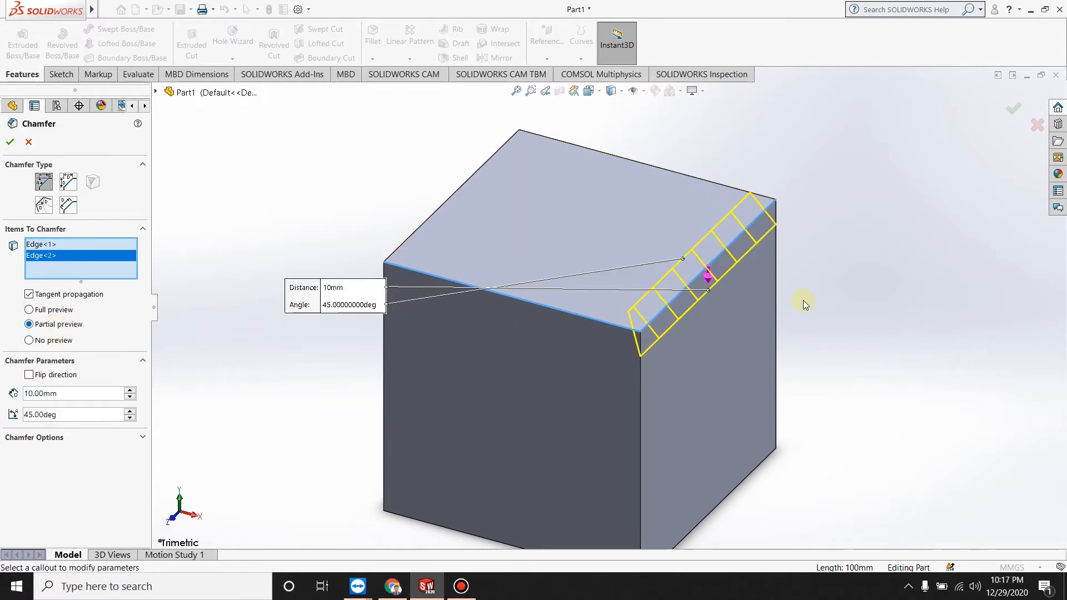
{"action": "left_click", "coordinate": [39, 312]}
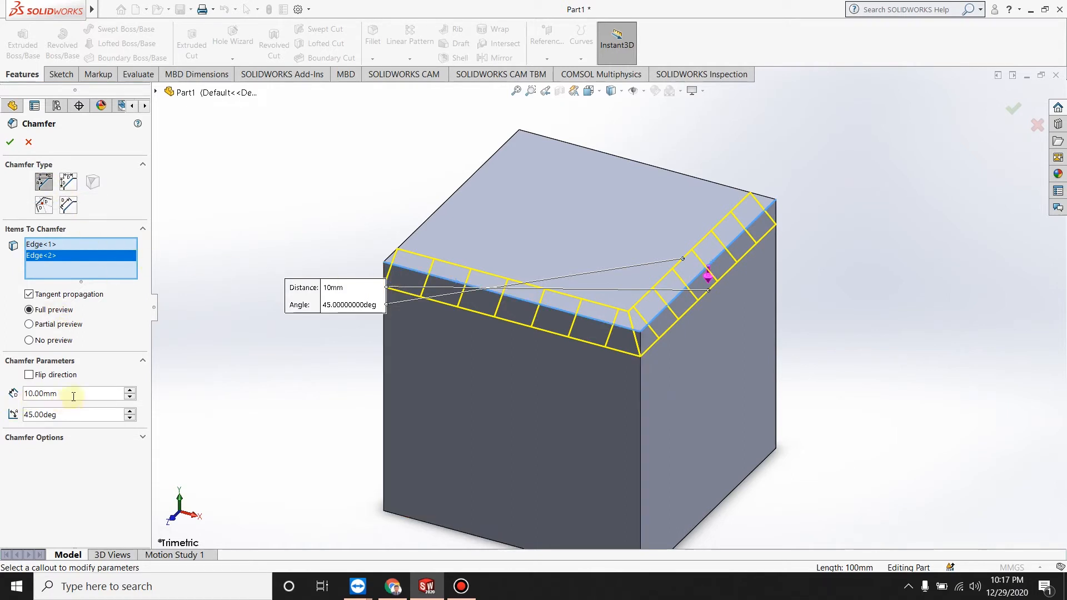
Step: Set the chamfer distance to 20 mm for both selected edges and apply the chamfer
{"action": "scroll", "coordinate": [544, 309], "scroll_direction": "down", "scroll_amount": 2}
{"action": "scroll", "coordinate": [544, 309], "scroll_direction": "down", "scroll_amount": 2}
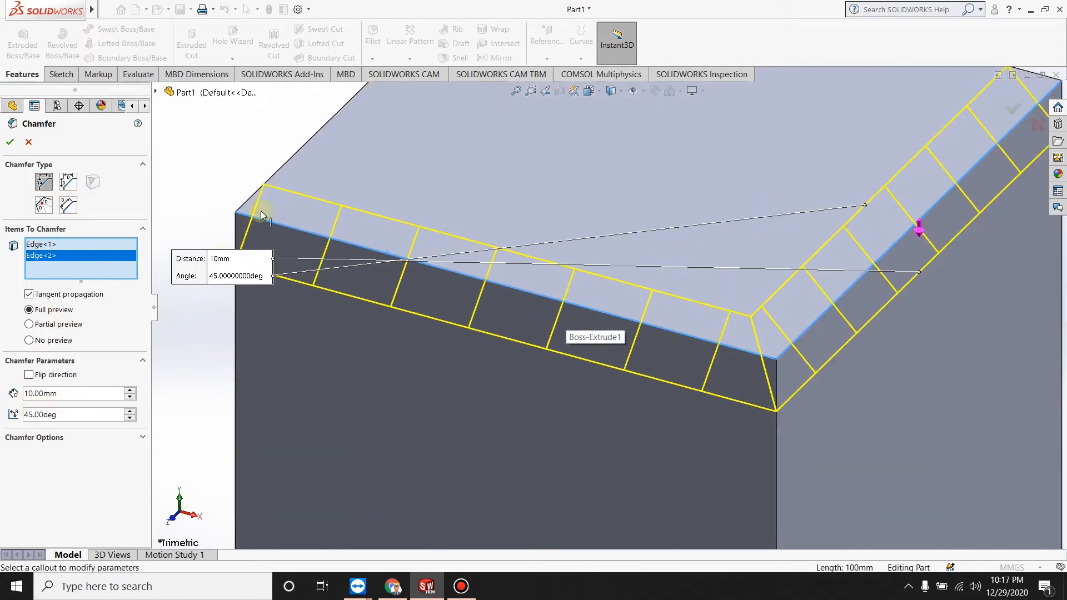
{"action": "left_click", "coordinate": [67, 391]}
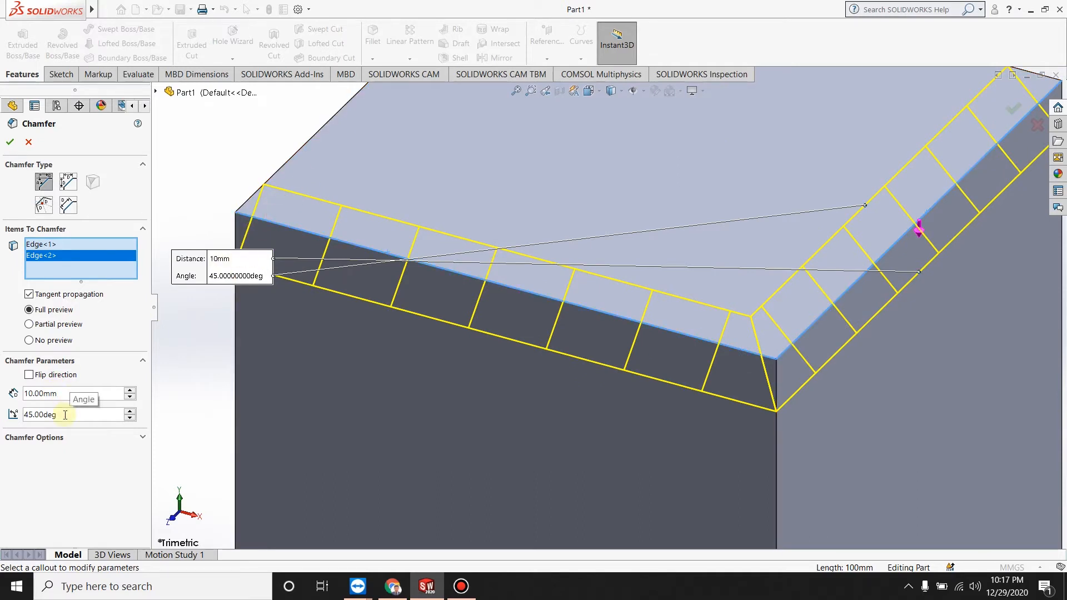
{"action": "middle_click_drag", "start_coordinate": [620, 250], "coordinate": [529, 253]}
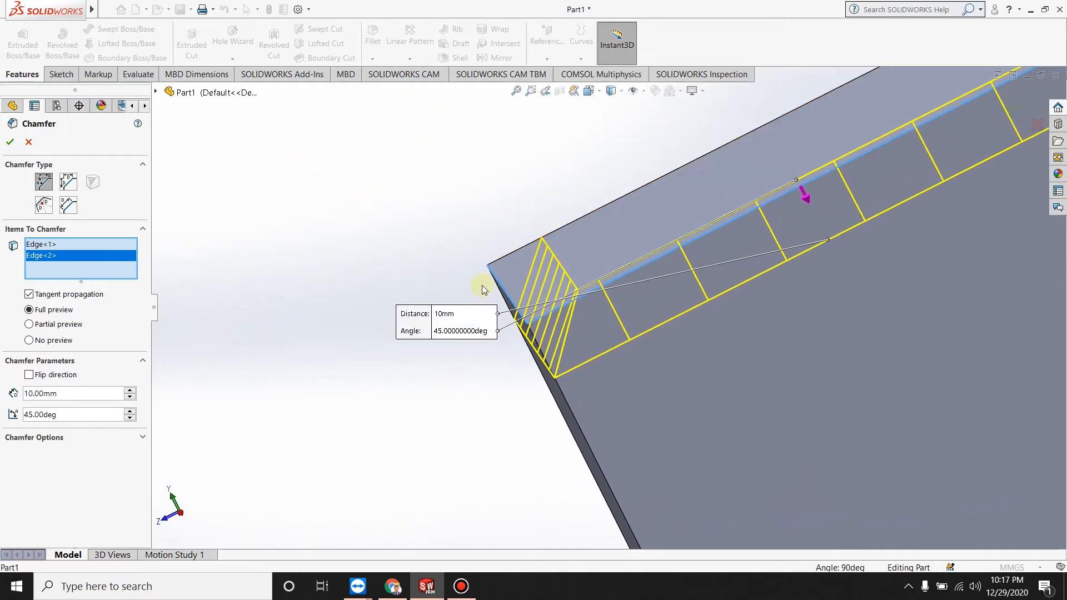
{"action": "mouse_move", "coordinate": [473, 213]}
{"action": "middle_mouse_down"}
{"action": "mouse_move", "coordinate": [509, 212]}
{"action": "mouse_move", "coordinate": [481, 216]}
{"action": "middle_mouse_up"}
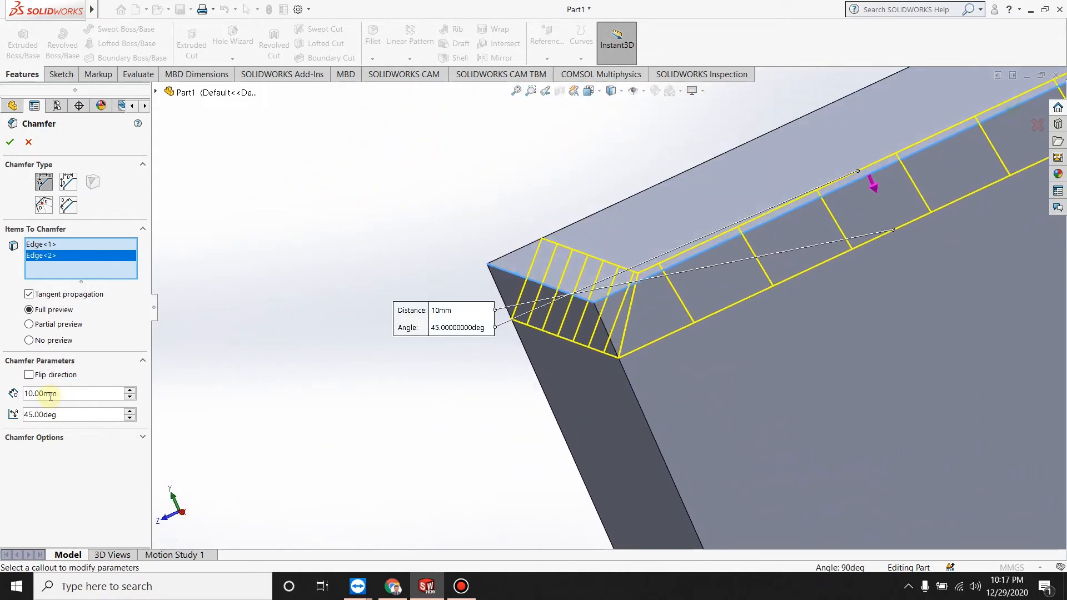
{"action": "double_click", "coordinate": [78, 392]}
{"action": "type", "text": "20"}
{"action": "key", "text": "Return"}
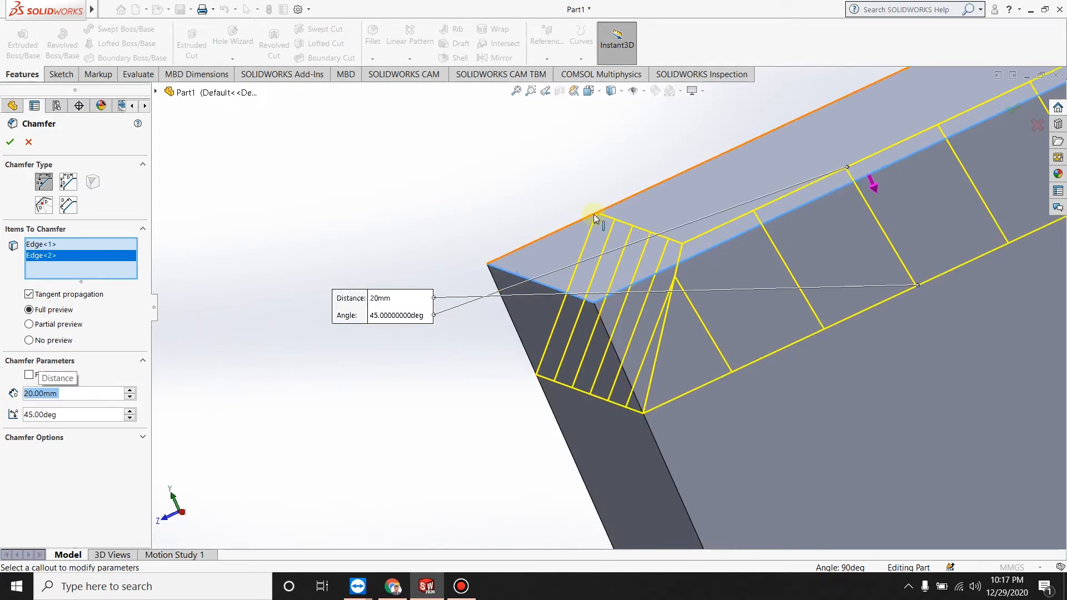
{"action": "middle_click_drag", "start_coordinate": [491, 204], "coordinate": [527, 224]}
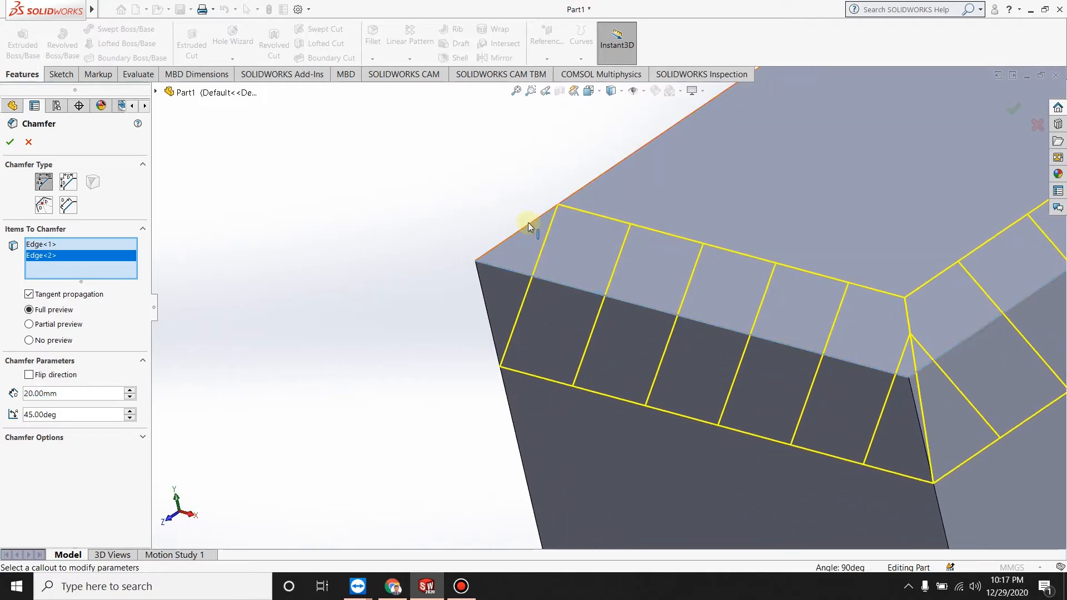
{"action": "left_click", "coordinate": [9, 144]}
Step: Measure the distance across the front chamfer, from the cube's adjoining vertical edge to the chamfer's upper edge
{"action": "left_click", "coordinate": [137, 73]}
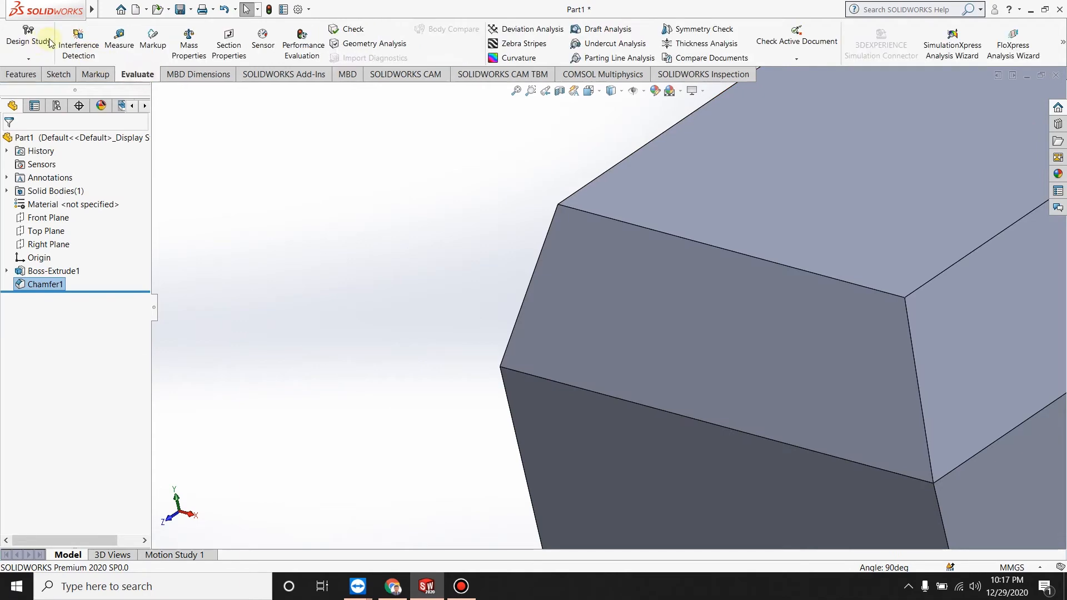
{"action": "left_click", "coordinate": [119, 40]}
{"action": "middle_click_drag", "start_coordinate": [694, 321], "coordinate": [667, 305]}
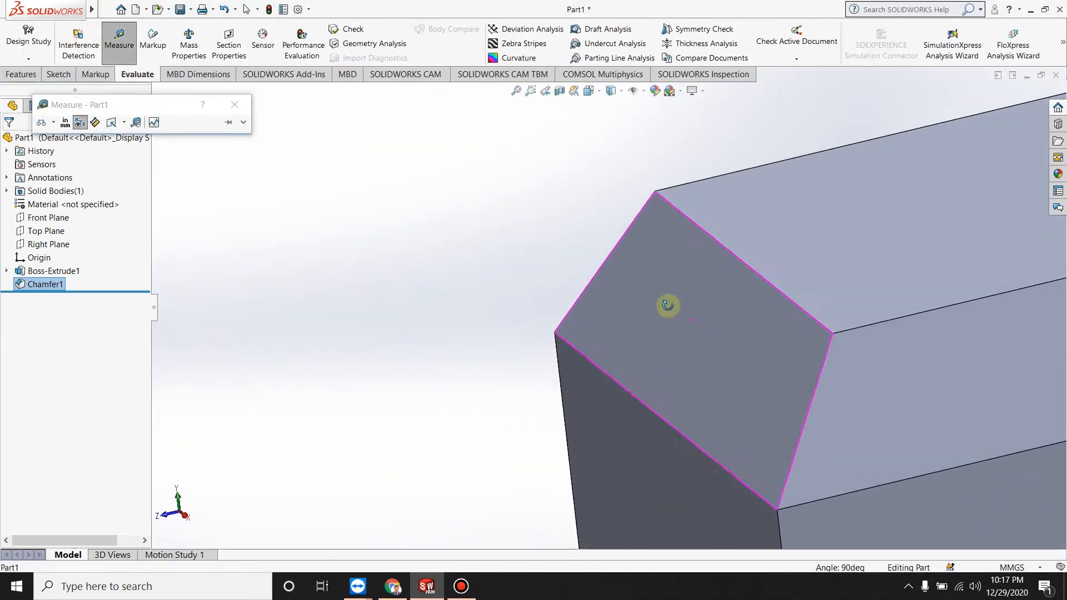
{"action": "left_click", "coordinate": [7, 270]}
{"action": "left_click", "coordinate": [52, 282]}
{"action": "middle_click_drag", "start_coordinate": [498, 262], "coordinate": [615, 281]}
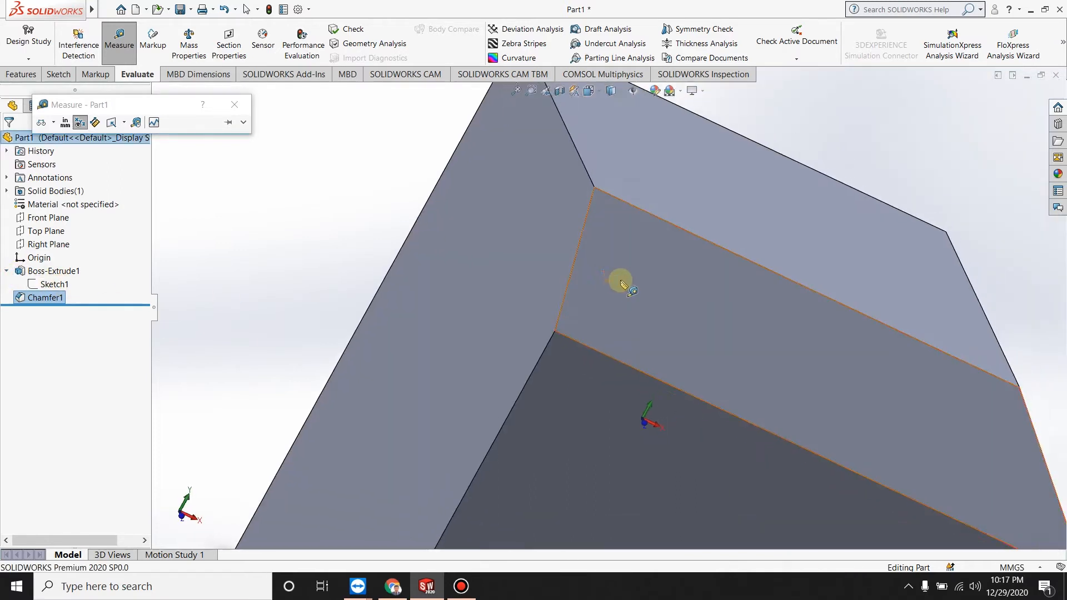
{"action": "scroll", "coordinate": [617, 281], "scroll_direction": "up", "scroll_amount": 4}
{"action": "middle_click_drag", "start_coordinate": [638, 316], "coordinate": [614, 357]}
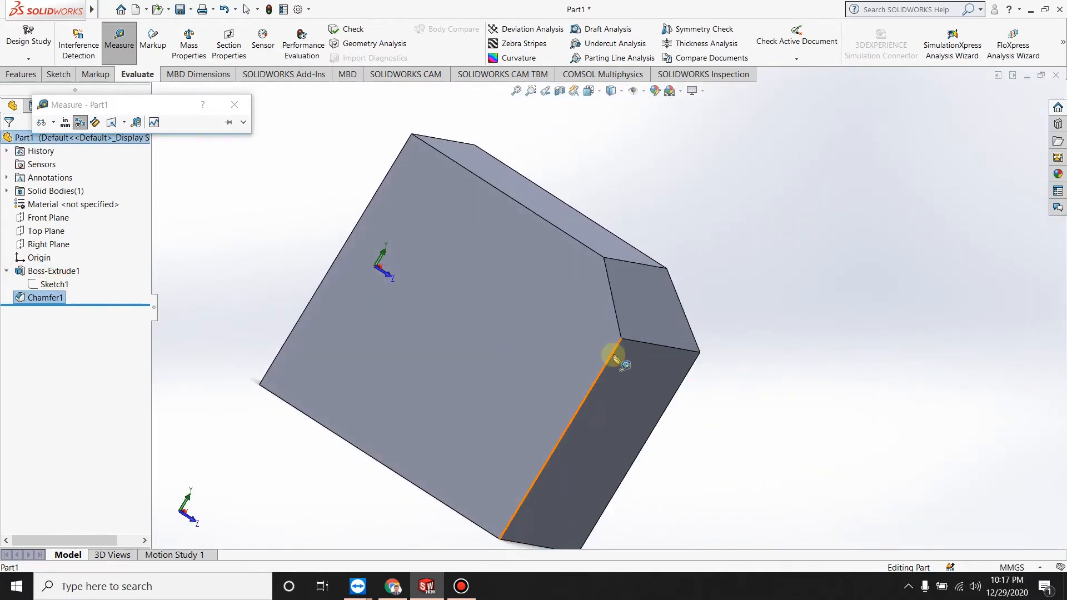
{"action": "left_click", "coordinate": [614, 354]}
{"action": "left_click", "coordinate": [607, 259]}
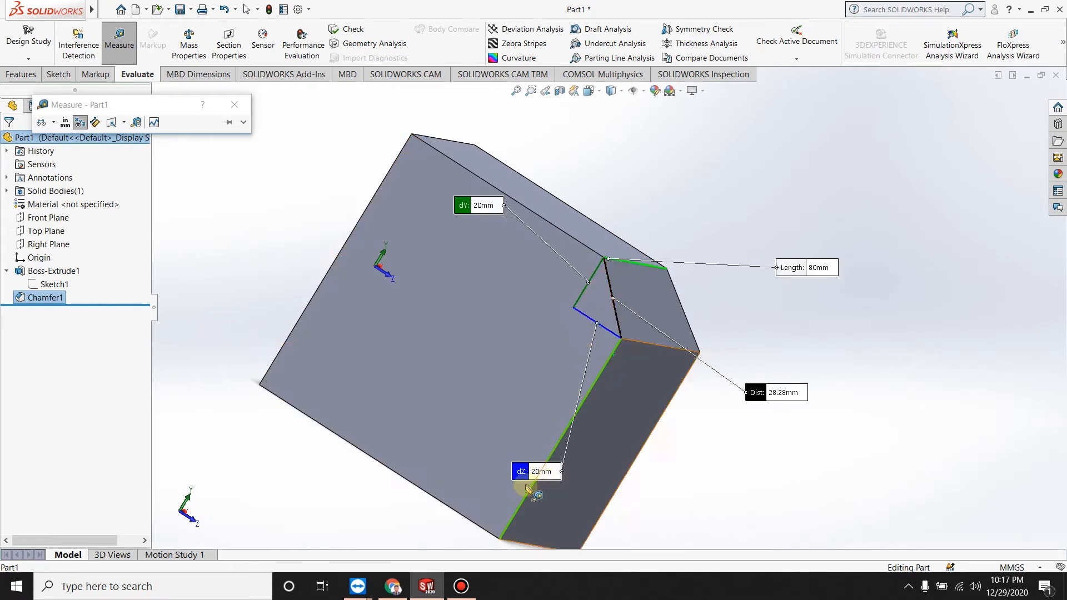
{"action": "left_click", "coordinate": [234, 104]}
Step: Start a symmetric Distance Distance chamfer on the two remaining unchamfered edges of the cube's top face
{"action": "middle_click_drag", "start_coordinate": [527, 273], "coordinate": [352, 231]}
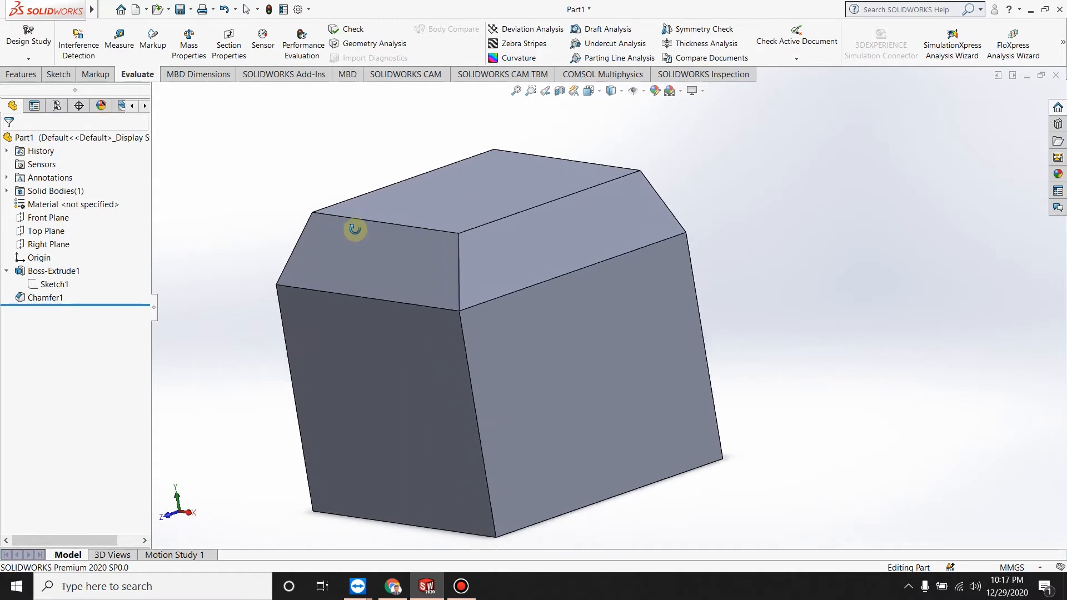
{"action": "mouse_move", "coordinate": [475, 326]}
{"action": "middle_mouse_down"}
{"action": "mouse_move", "coordinate": [483, 317]}
{"action": "mouse_move", "coordinate": [464, 240]}
{"action": "mouse_move", "coordinate": [481, 323]}
{"action": "mouse_move", "coordinate": [489, 311]}
{"action": "middle_mouse_up"}
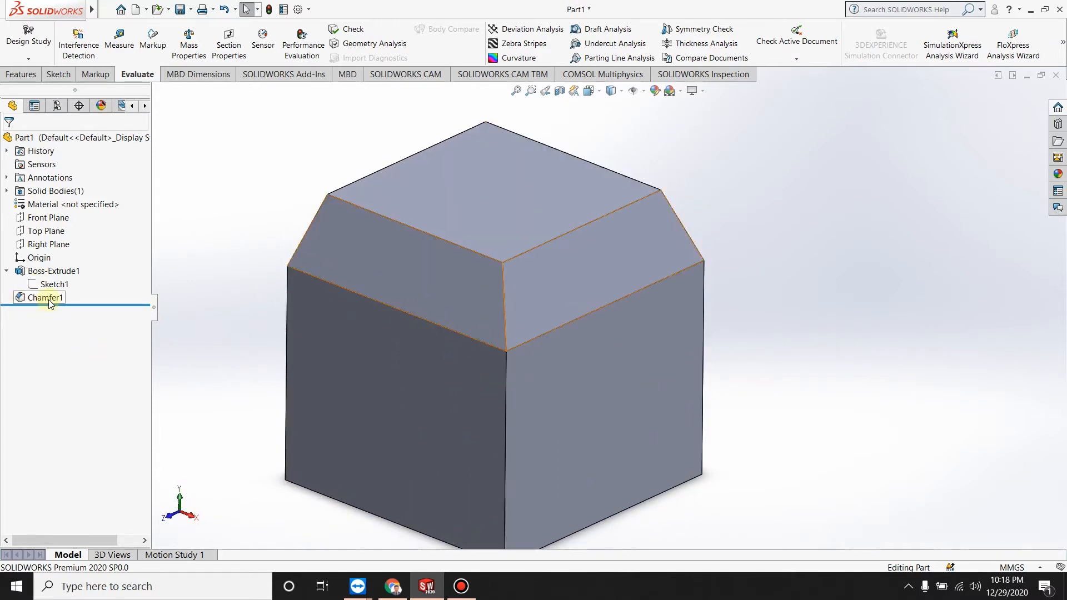
{"action": "left_click", "coordinate": [28, 74]}
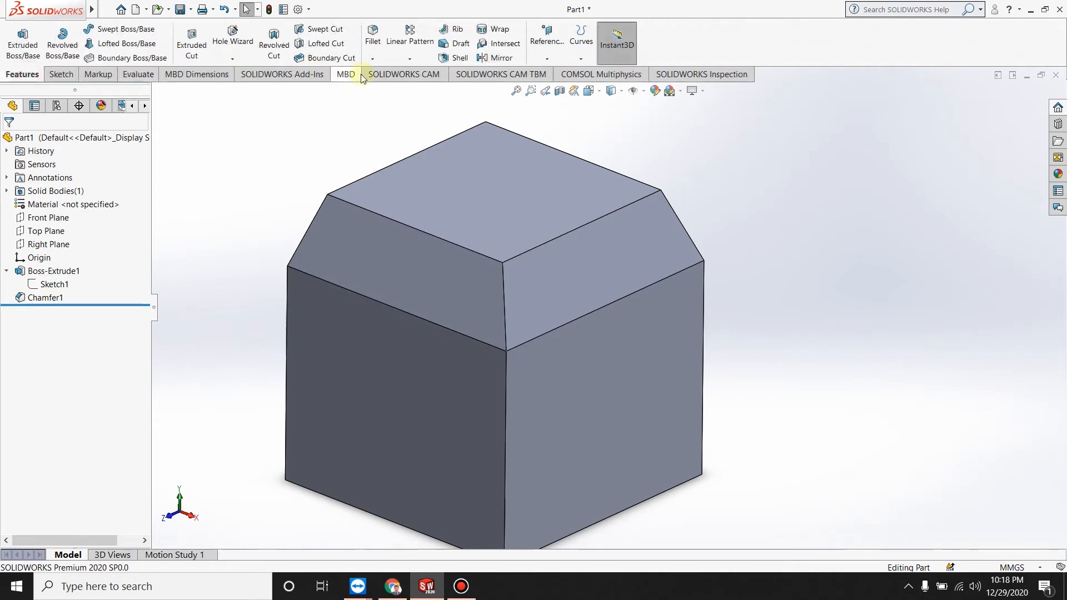
{"action": "left_click", "coordinate": [373, 60]}
{"action": "left_click", "coordinate": [382, 85]}
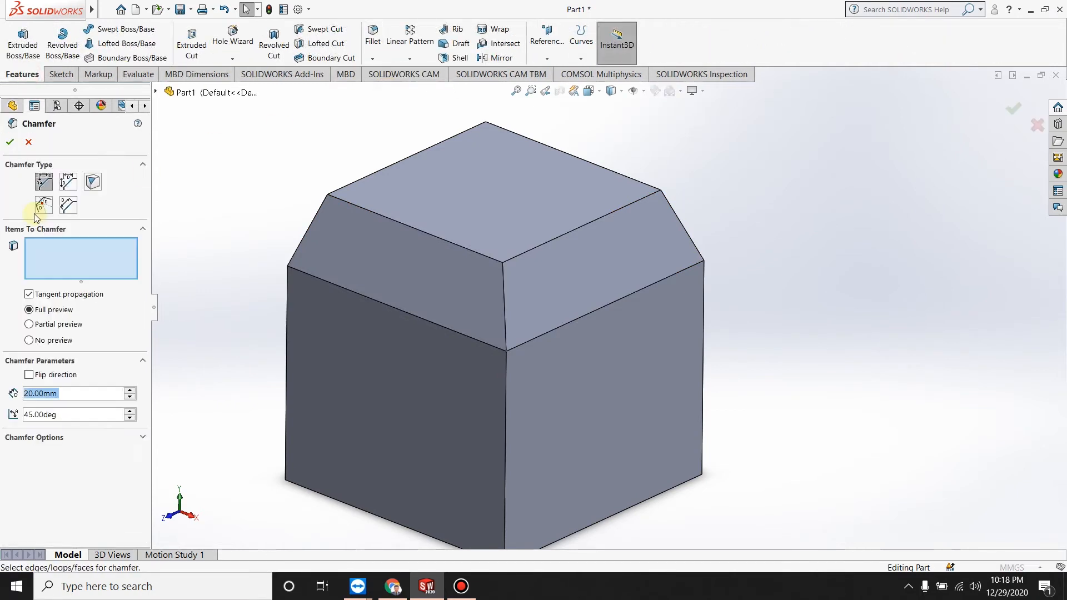
{"action": "left_click", "coordinate": [68, 185]}
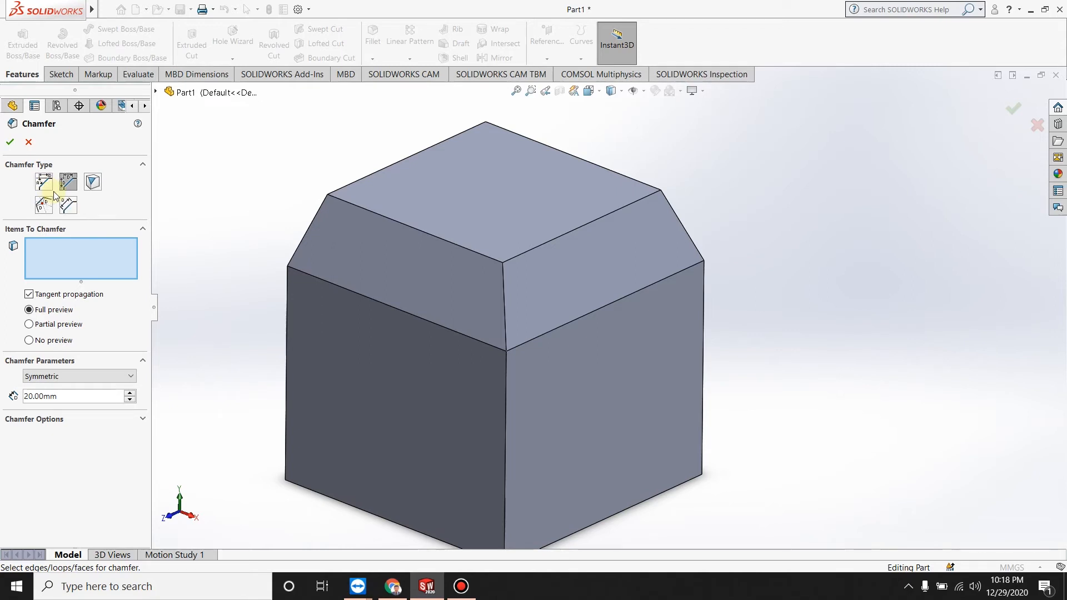
{"action": "middle_click_drag", "start_coordinate": [219, 209], "coordinate": [395, 381]}
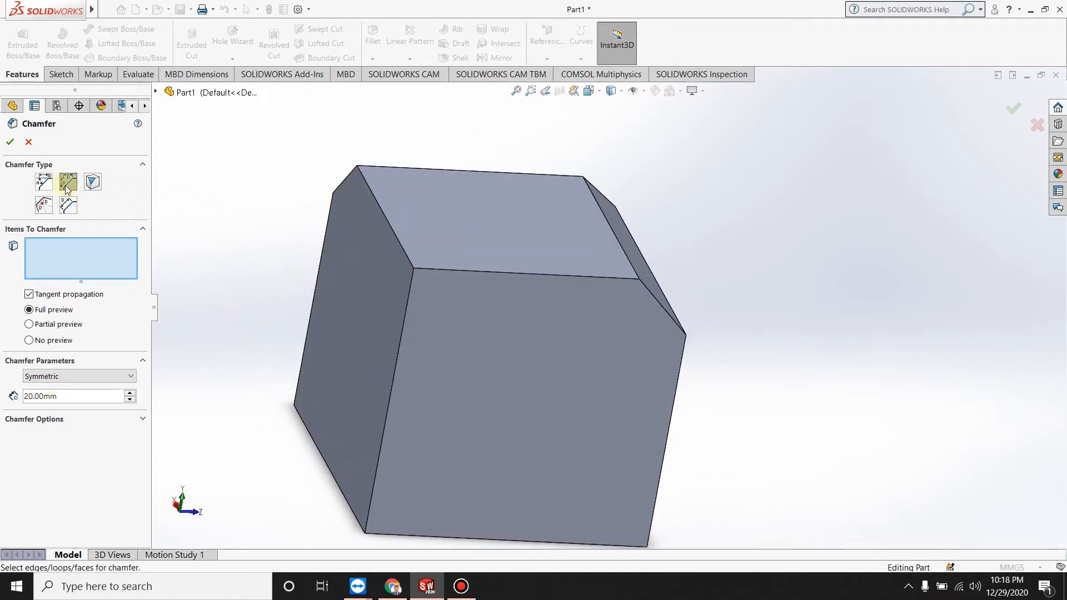
{"action": "left_click", "coordinate": [392, 229]}
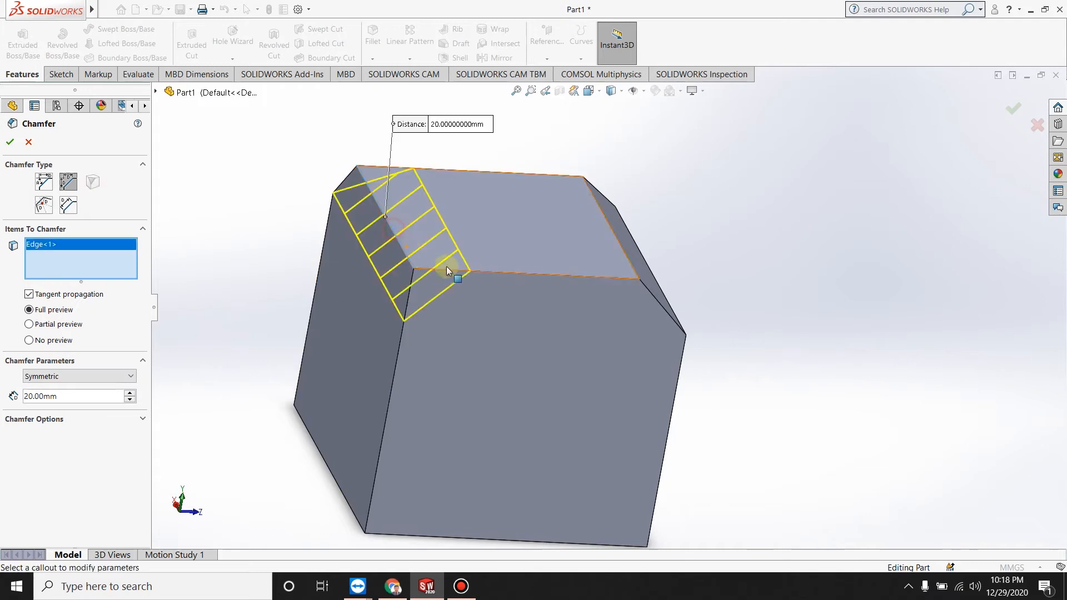
{"action": "left_click", "coordinate": [510, 271]}
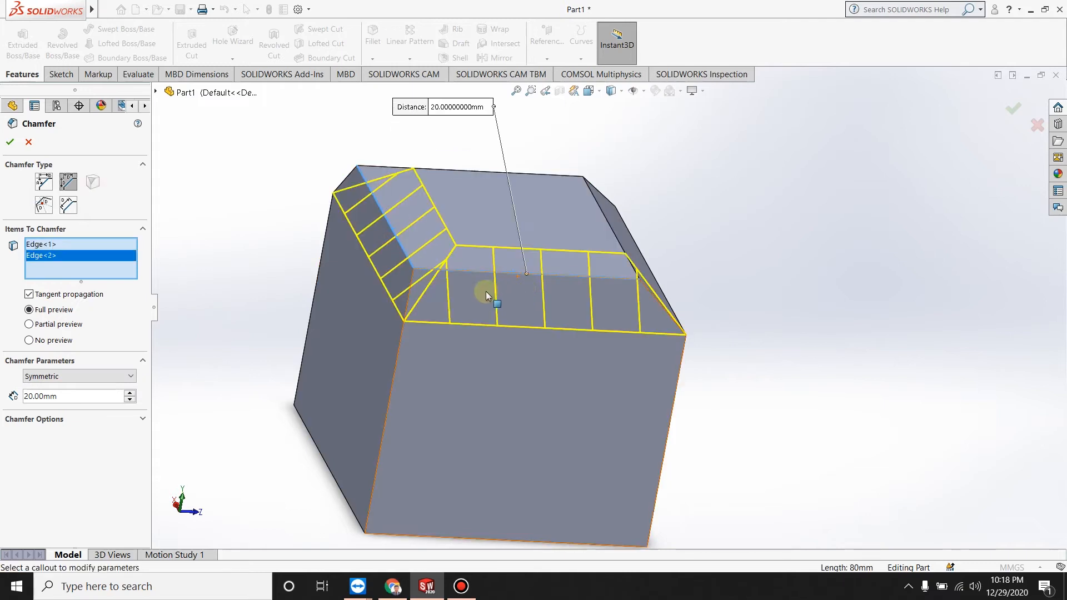
Step: Set the symmetric chamfer distance to 10 mm for both selected edges and apply the chamfer
{"action": "middle_click_drag", "start_coordinate": [405, 356], "coordinate": [436, 260]}
{"action": "mouse_move", "coordinate": [305, 353]}
{"action": "middle_mouse_down"}
{"action": "mouse_move", "coordinate": [231, 371]}
{"action": "mouse_move", "coordinate": [218, 387]}
{"action": "middle_mouse_up"}
{"action": "left_click", "coordinate": [83, 398]}
{"action": "left_click_drag", "start_coordinate": [83, 398], "coordinate": [9, 406]}
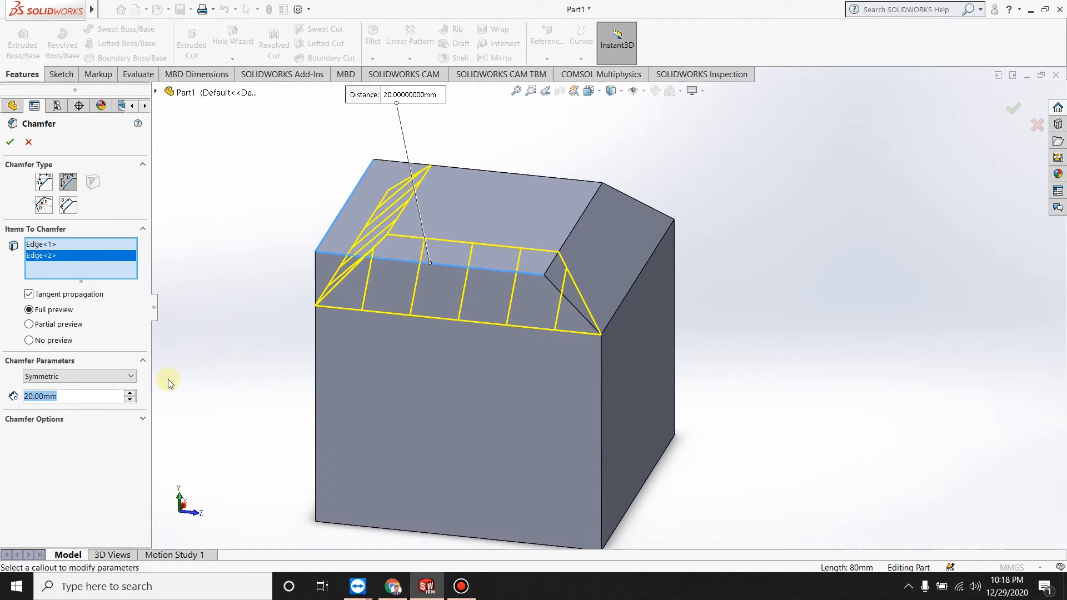
{"action": "type", "text": "10"}
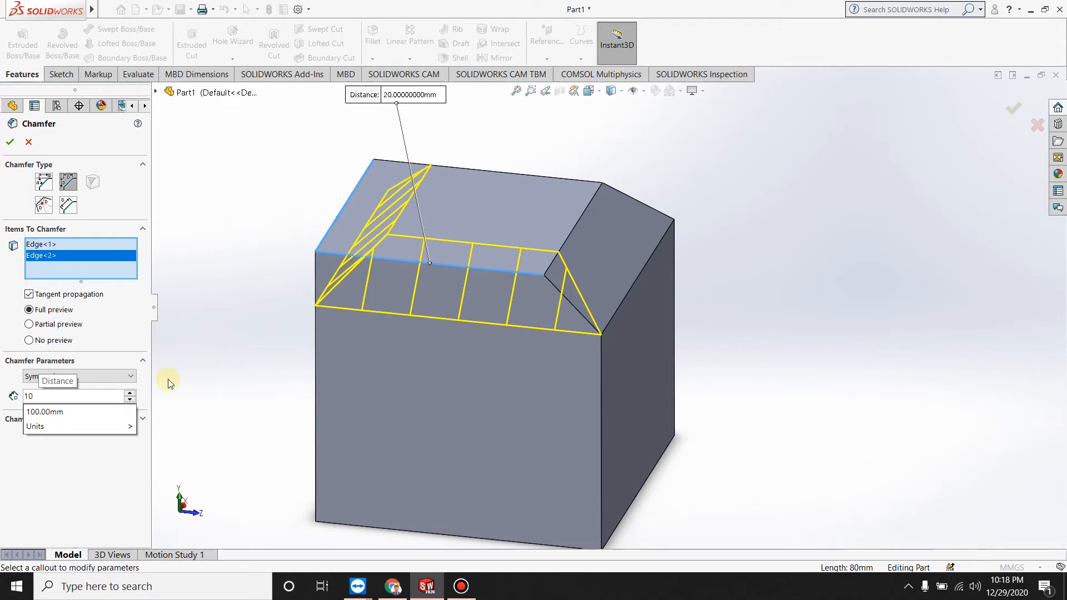
{"action": "key", "text": "Return"}
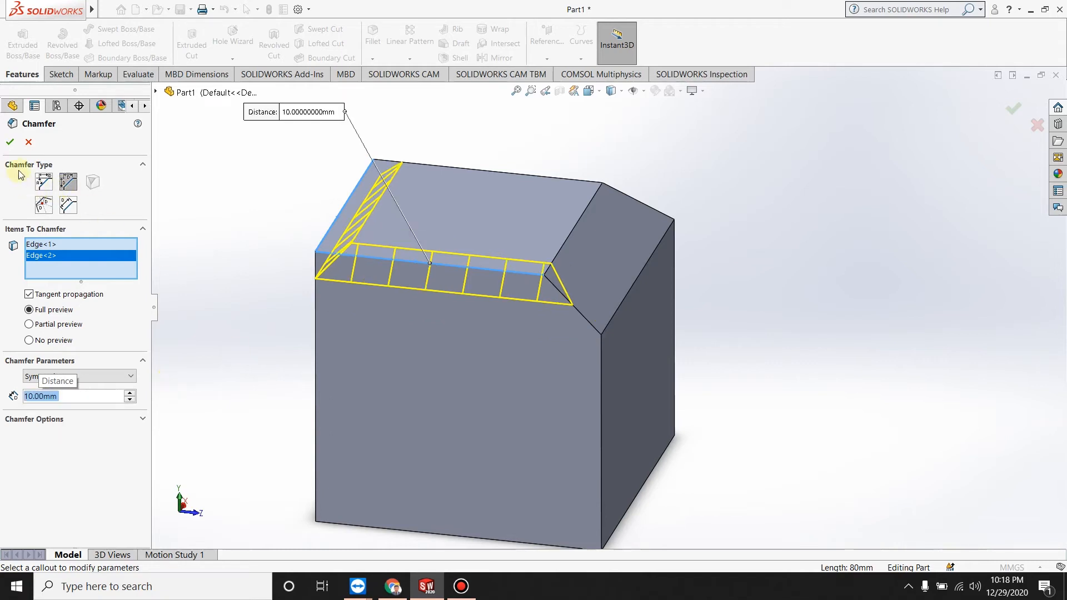
{"action": "left_click", "coordinate": [10, 141]}
Step: Edit the first Angle Distance chamfer, set its angle to 75 degrees and apply the change
{"action": "middle_click_drag", "start_coordinate": [566, 208], "coordinate": [598, 348]}
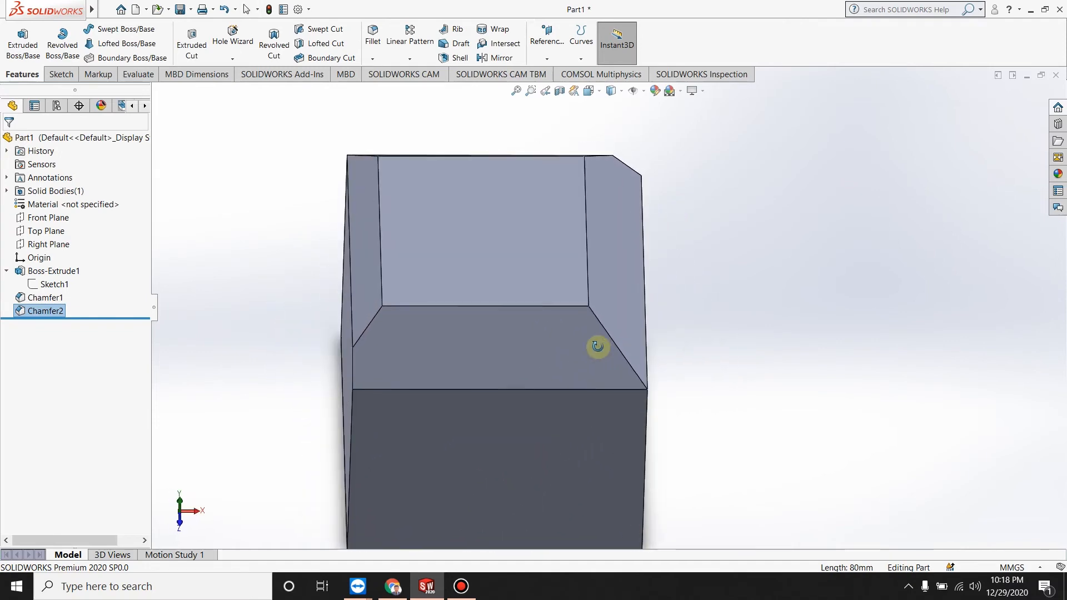
{"action": "right_click", "coordinate": [47, 295]}
{"action": "left_click", "coordinate": [59, 261]}
{"action": "middle_click_drag", "start_coordinate": [607, 260], "coordinate": [365, 334]}
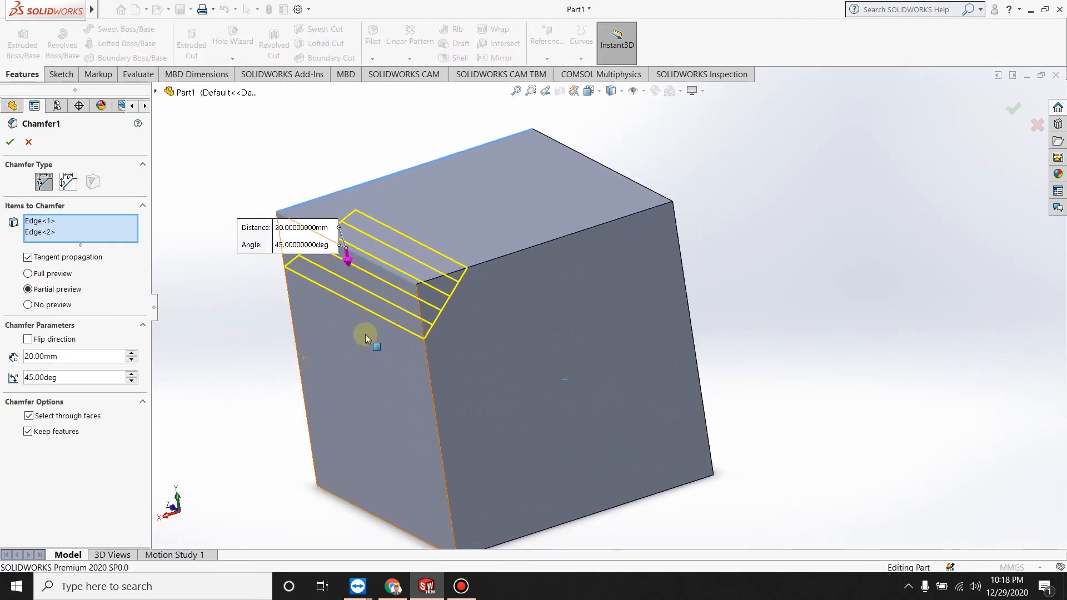
{"action": "left_click_drag", "start_coordinate": [67, 378], "coordinate": [20, 383]}
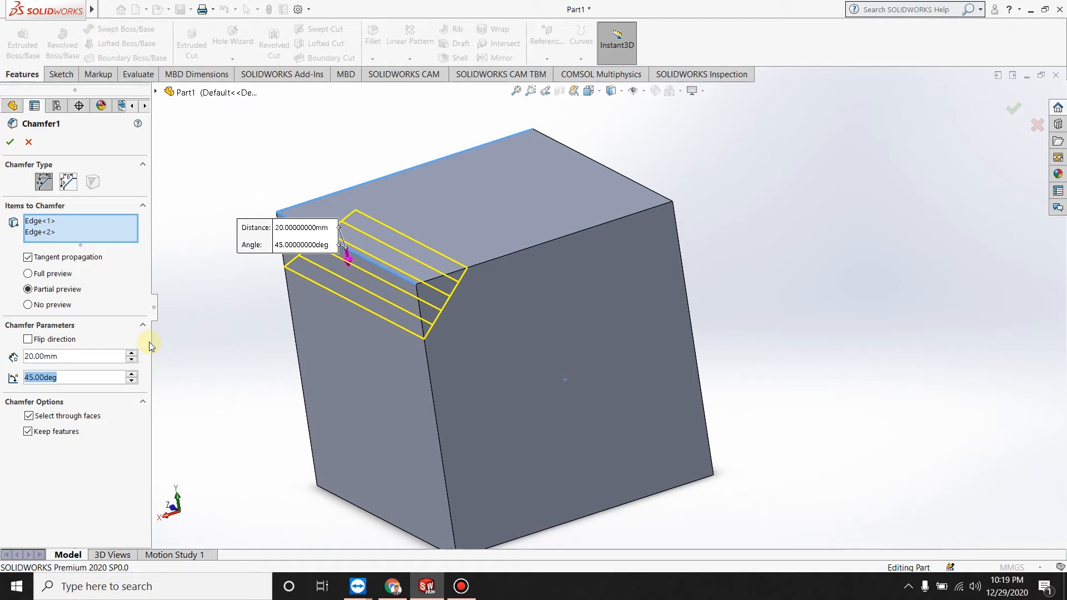
{"action": "type", "text": "75"}
{"action": "key", "text": "Return"}
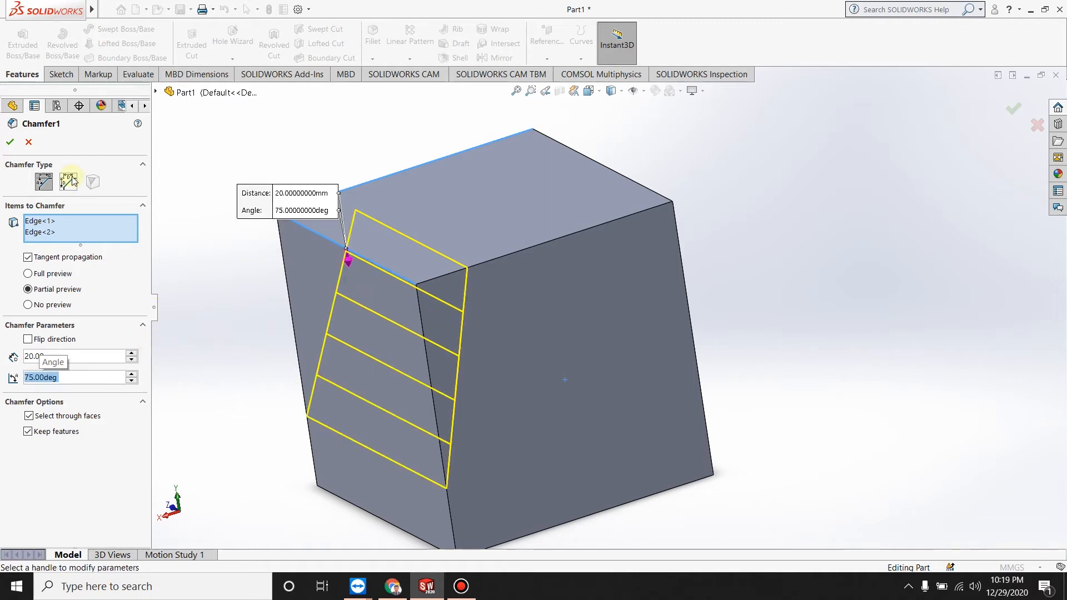
{"action": "left_click", "coordinate": [10, 142]}
Step: Start a Vertex chamfer on one corner of the cube's unchamfered bottom face
{"action": "middle_click_drag", "start_coordinate": [464, 286], "coordinate": [800, 426]}
{"action": "scroll", "coordinate": [776, 398], "scroll_direction": "up", "scroll_amount": 5}
{"action": "left_click", "coordinate": [374, 59]}
{"action": "left_click", "coordinate": [381, 85]}
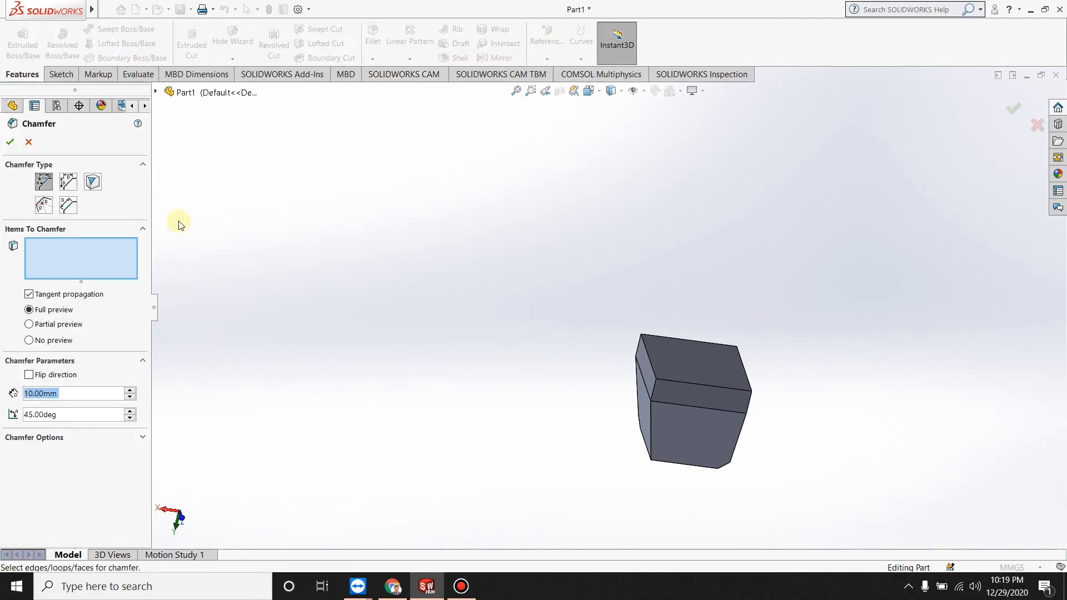
{"action": "middle_click_drag", "start_coordinate": [255, 288], "coordinate": [231, 279]}
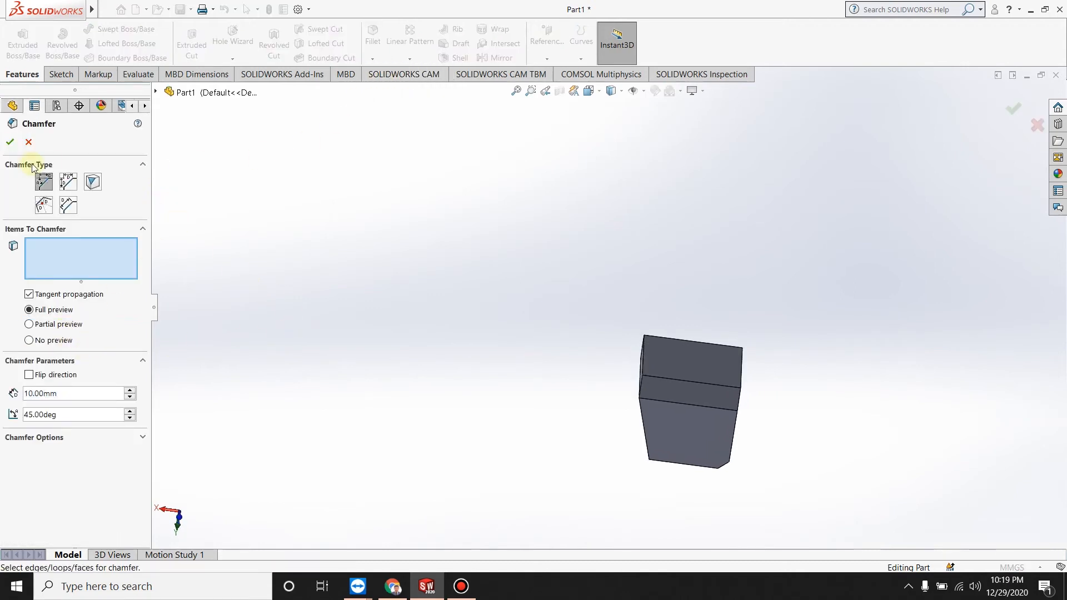
{"action": "left_click", "coordinate": [93, 181]}
{"action": "middle_click_drag", "start_coordinate": [486, 369], "coordinate": [790, 500]}
{"action": "scroll", "coordinate": [678, 371], "scroll_direction": "down", "scroll_amount": 3}
{"action": "scroll", "coordinate": [700, 374], "scroll_direction": "down", "scroll_amount": 5}
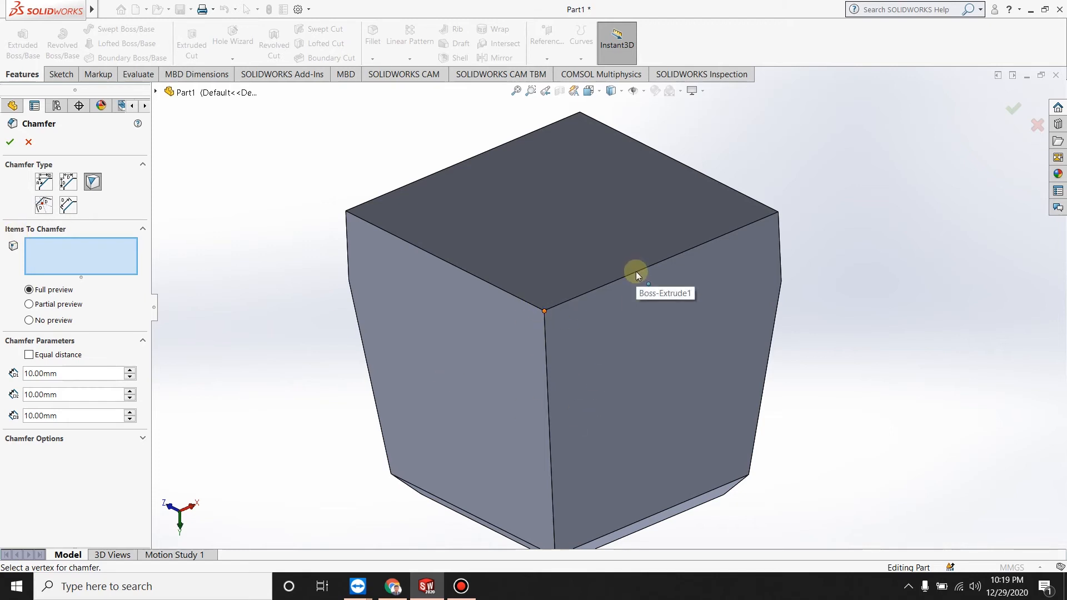
{"action": "left_click", "coordinate": [544, 311]}
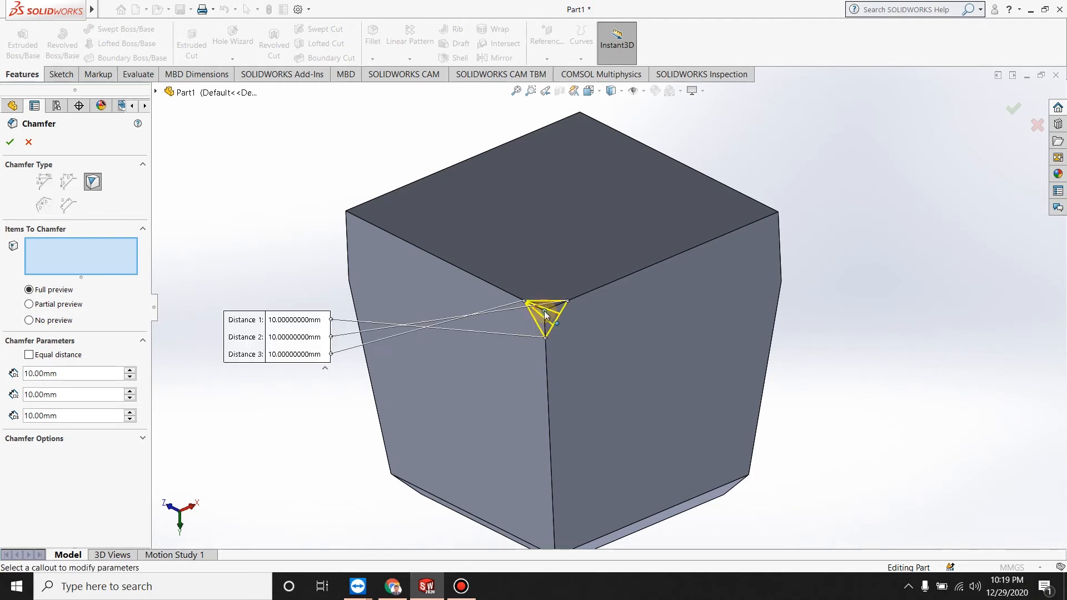
{"action": "middle_click_drag", "start_coordinate": [662, 328], "coordinate": [707, 297]}
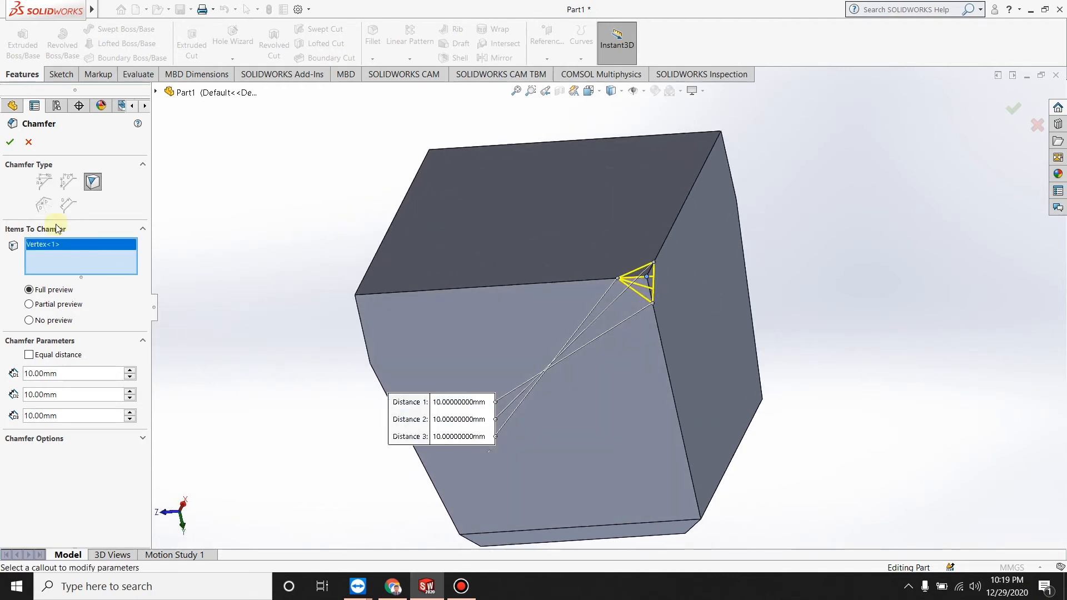
Step: Enable Equal distance for the vertex chamfer and set the distance to 25 mm
{"action": "left_click", "coordinate": [45, 359]}
{"action": "left_click", "coordinate": [44, 358]}
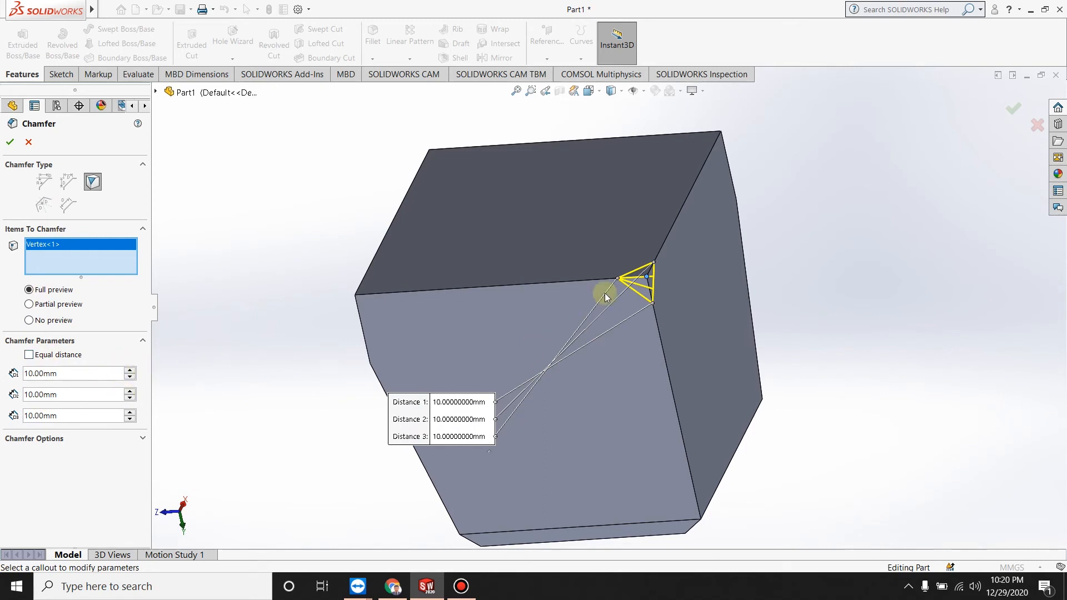
{"action": "scroll", "coordinate": [627, 286], "scroll_direction": "down", "scroll_amount": 4}
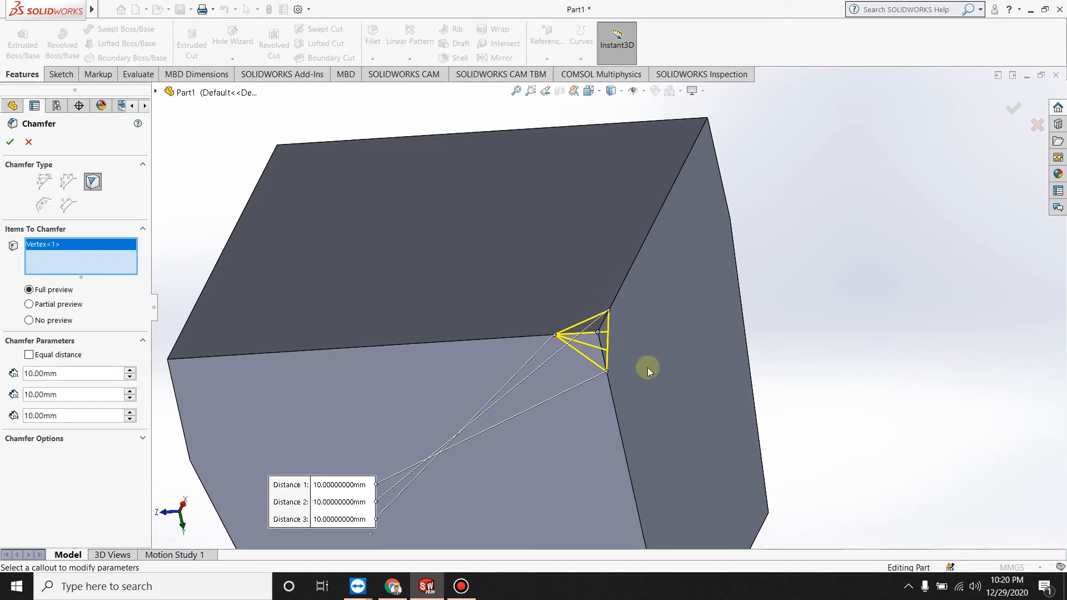
{"action": "middle_click_drag", "start_coordinate": [685, 310], "coordinate": [514, 395]}
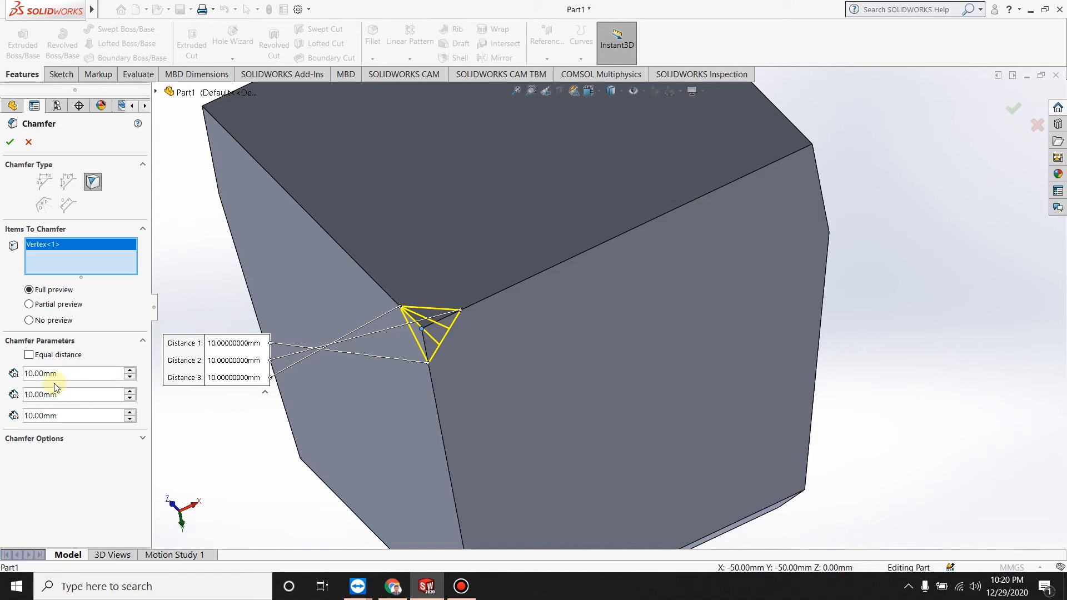
{"action": "scroll", "coordinate": [228, 370], "scroll_direction": "up", "scroll_amount": 1}
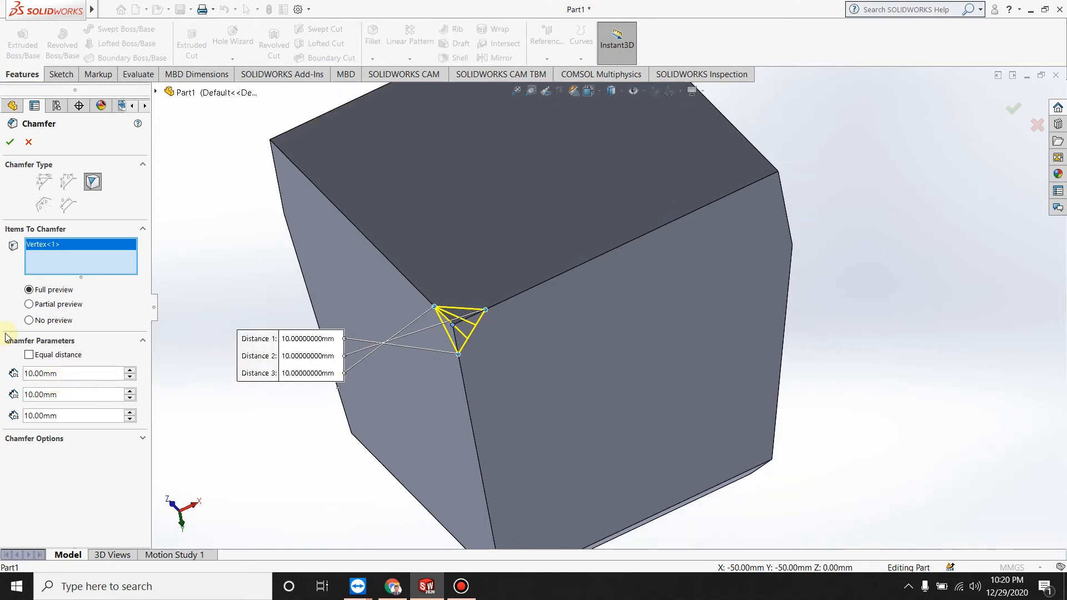
{"action": "left_click", "coordinate": [29, 355]}
{"action": "double_click", "coordinate": [72, 373]}
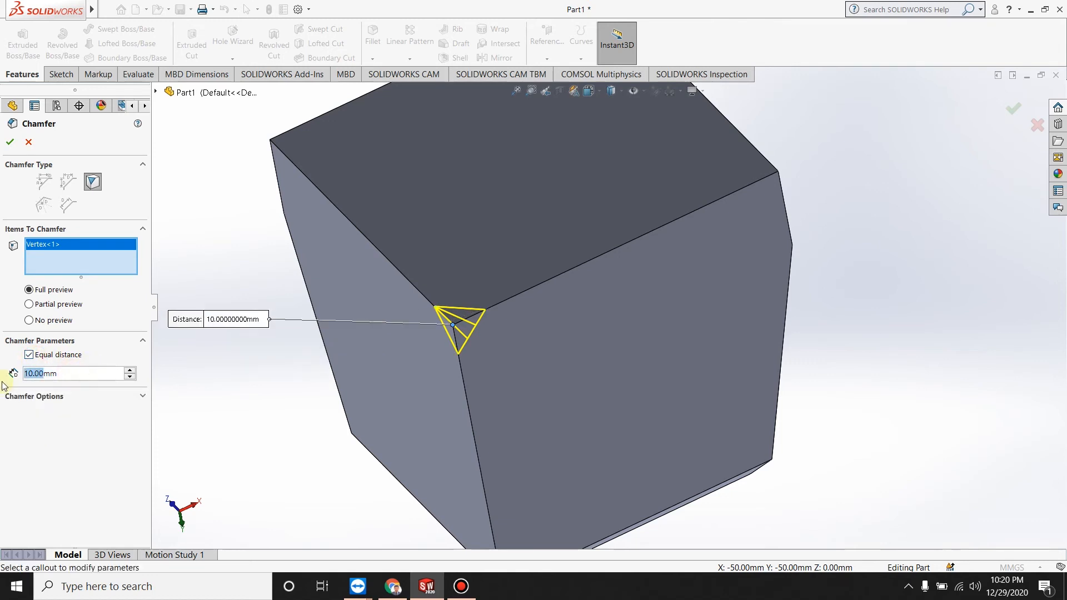
{"action": "key", "text": "BackSpace"}
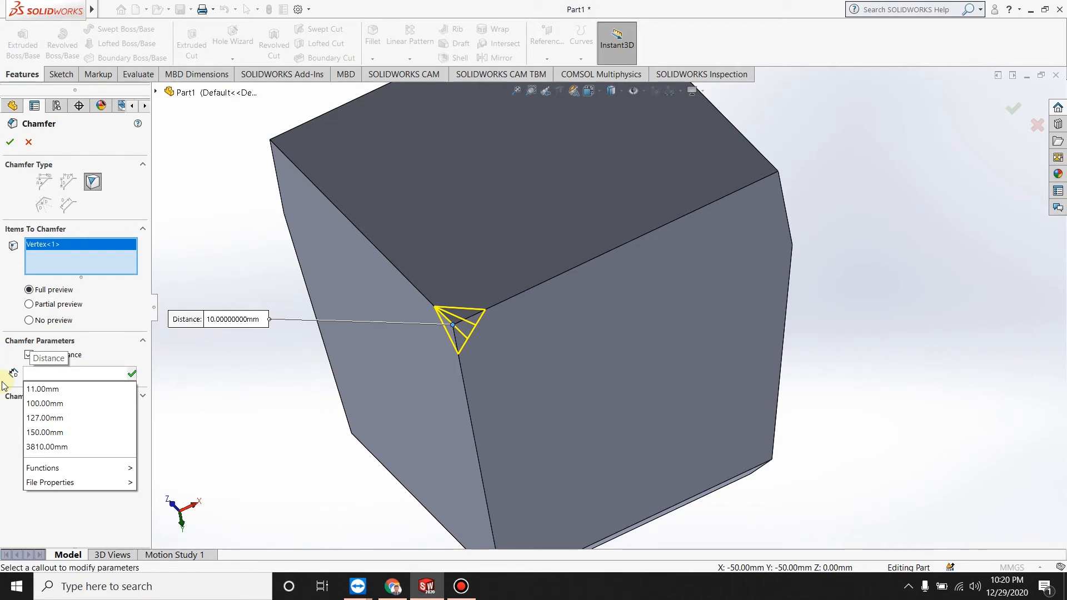
{"action": "type", "text": "25"}
{"action": "key", "text": "Return"}
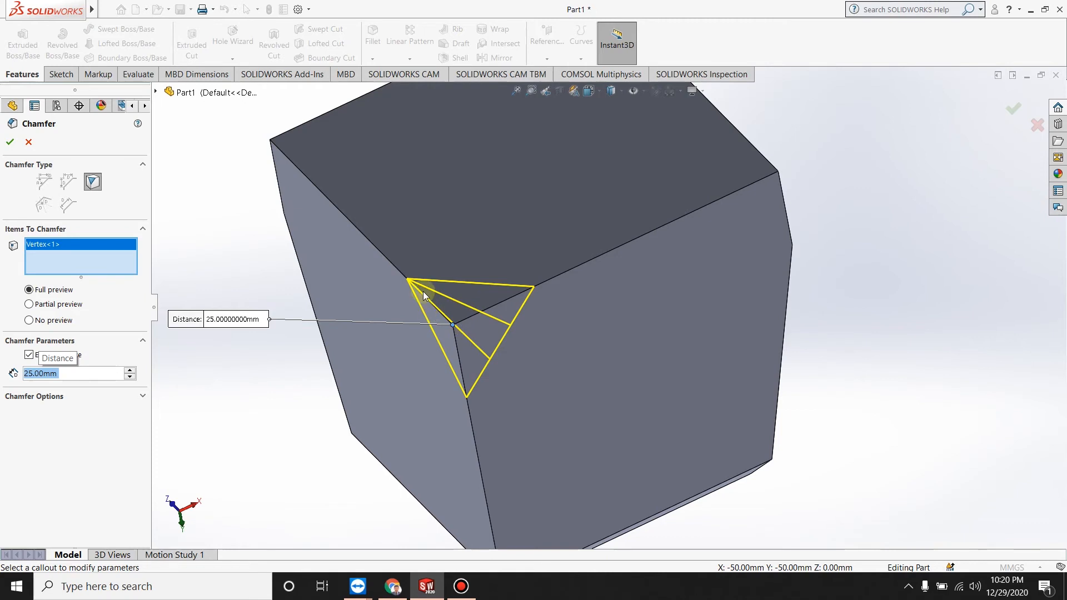
Step: Disable Equal distance for the vertex chamfer and set its second distance to 50 mm
{"action": "left_click", "coordinate": [34, 355]}
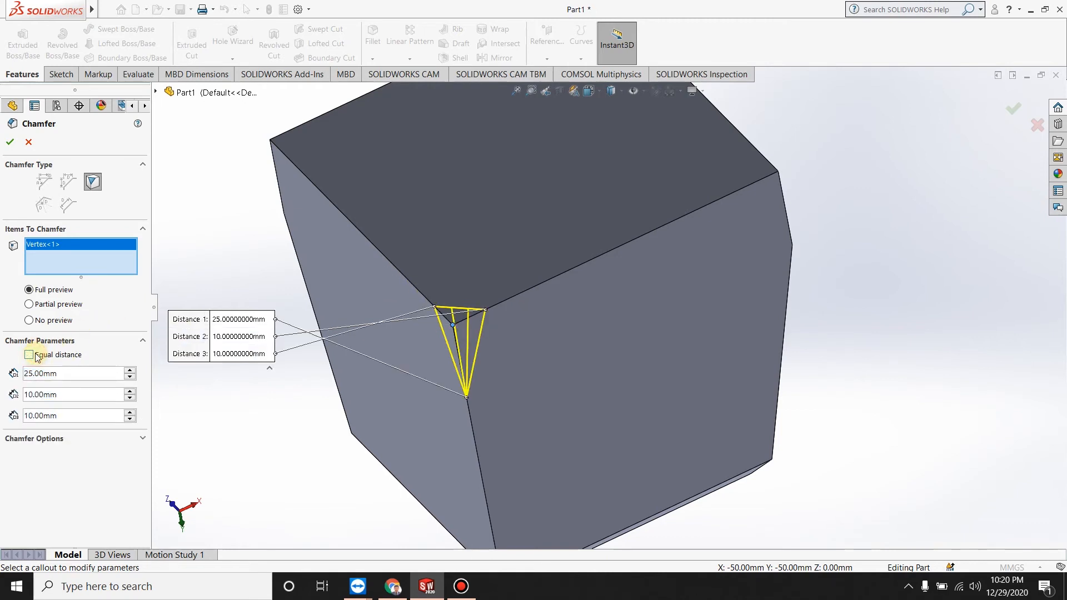
{"action": "scroll", "coordinate": [477, 325], "scroll_direction": "up", "scroll_amount": 1}
{"action": "scroll", "coordinate": [512, 340], "scroll_direction": "down", "scroll_amount": 5}
{"action": "middle_click_drag", "start_coordinate": [541, 336], "coordinate": [582, 338]}
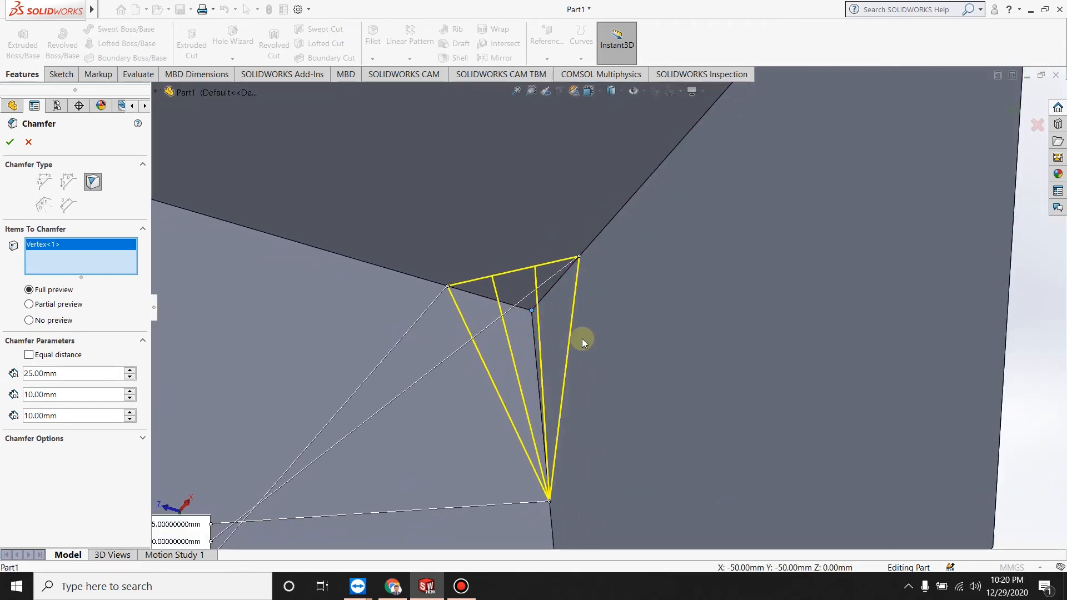
{"action": "left_click", "coordinate": [83, 394]}
{"action": "type", "text": "50"}
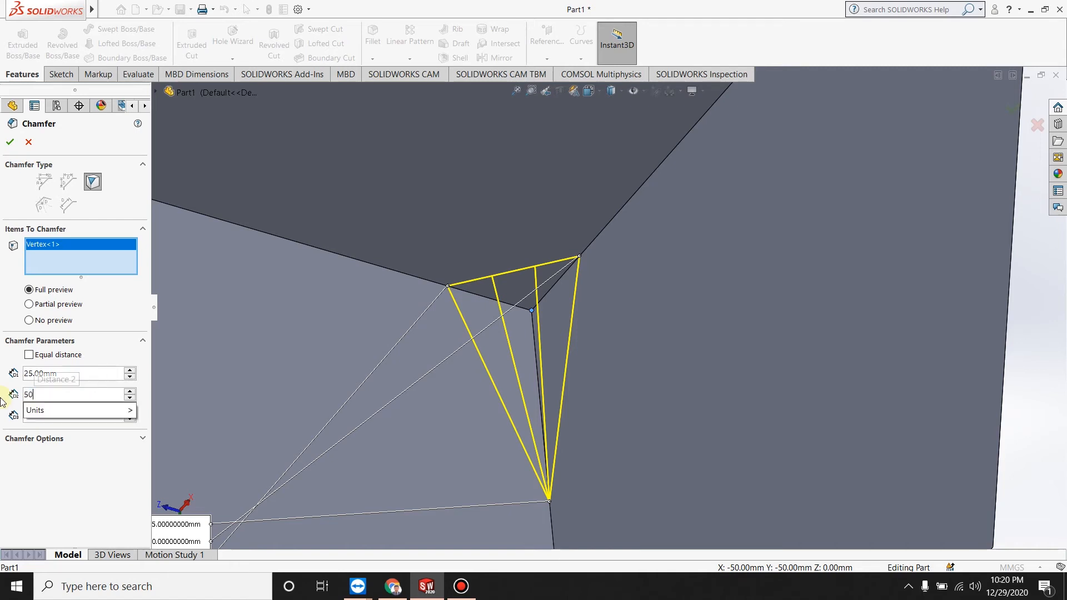
{"action": "key", "text": "Return"}
Step: Set the vertex chamfer's third distance to 100 mm and apply the chamfer
{"action": "left_click_drag", "start_coordinate": [67, 415], "coordinate": [30, 409]}
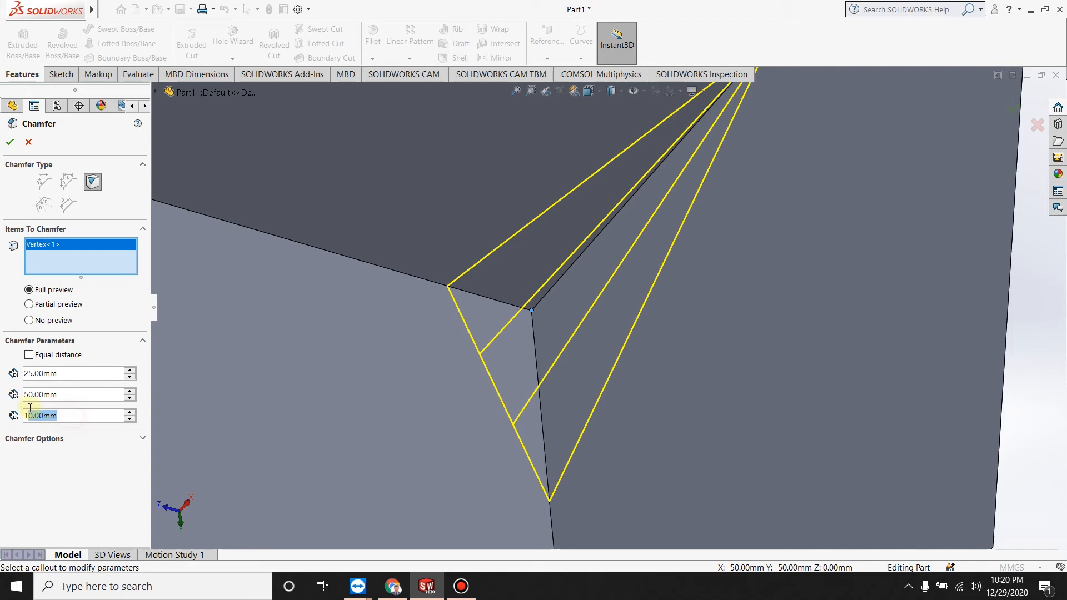
{"action": "type", "text": "100"}
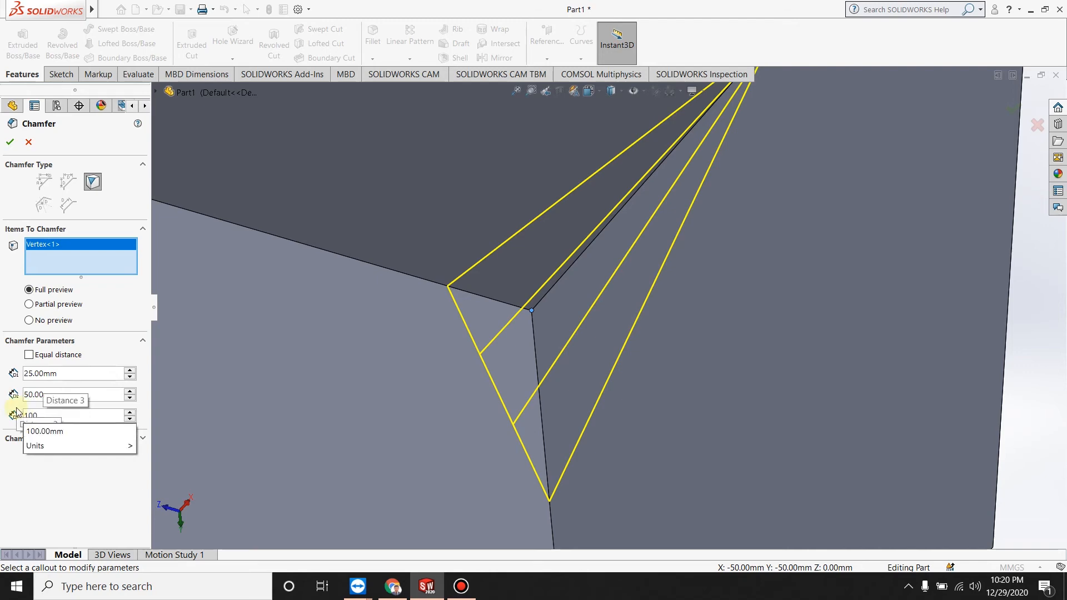
{"action": "key", "text": "Return"}
{"action": "scroll", "coordinate": [549, 329], "scroll_direction": "up", "scroll_amount": 5}
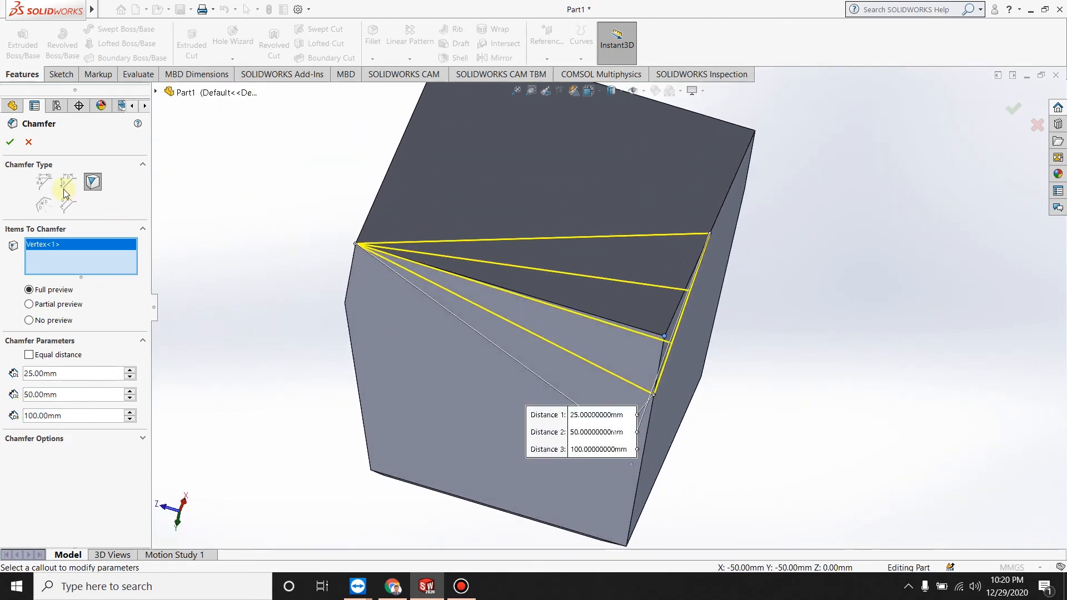
{"action": "left_click", "coordinate": [9, 142]}
{"action": "middle_click_drag", "start_coordinate": [500, 344], "coordinate": [633, 335]}
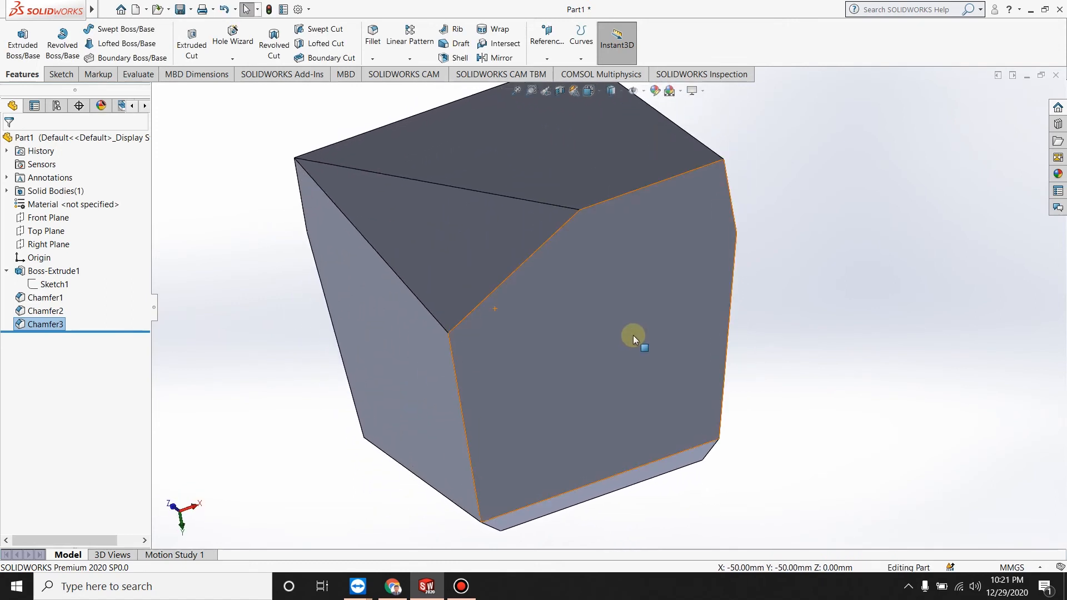
{"action": "middle_click_drag", "start_coordinate": [589, 331], "coordinate": [617, 300]}
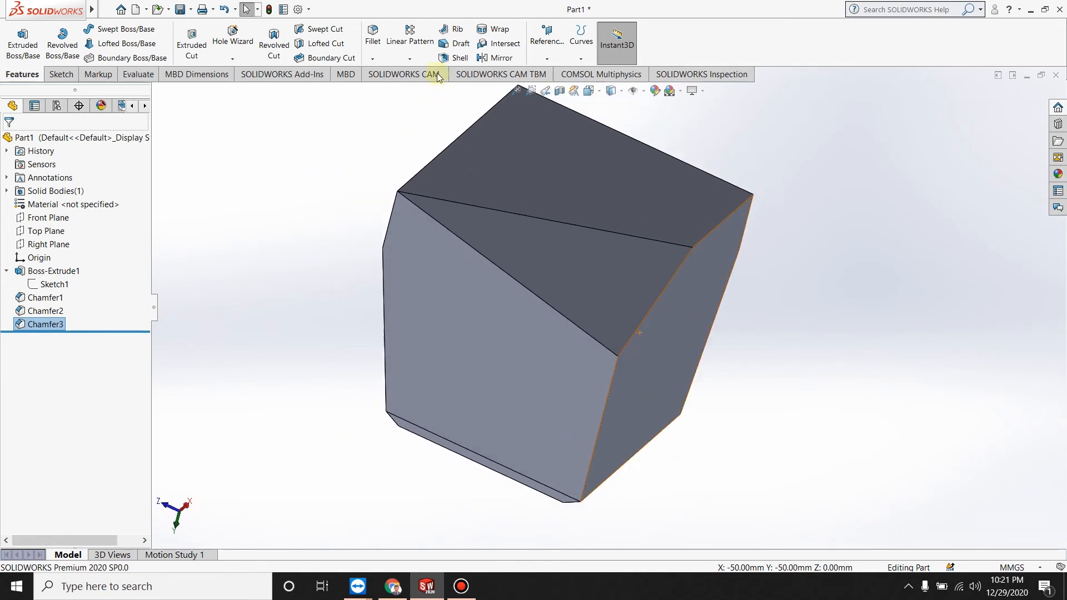
Step: Start a Face Face chamfer between a large face of the cube and the adjoining narrow chamfered face
{"action": "left_click", "coordinate": [374, 59]}
{"action": "left_click", "coordinate": [392, 88]}
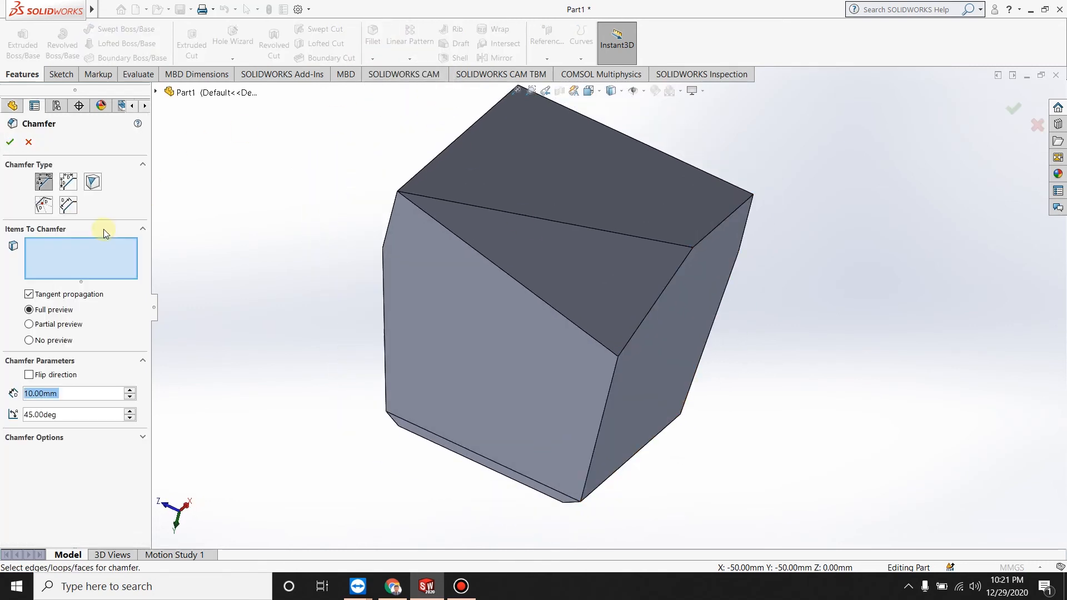
{"action": "left_click", "coordinate": [67, 206]}
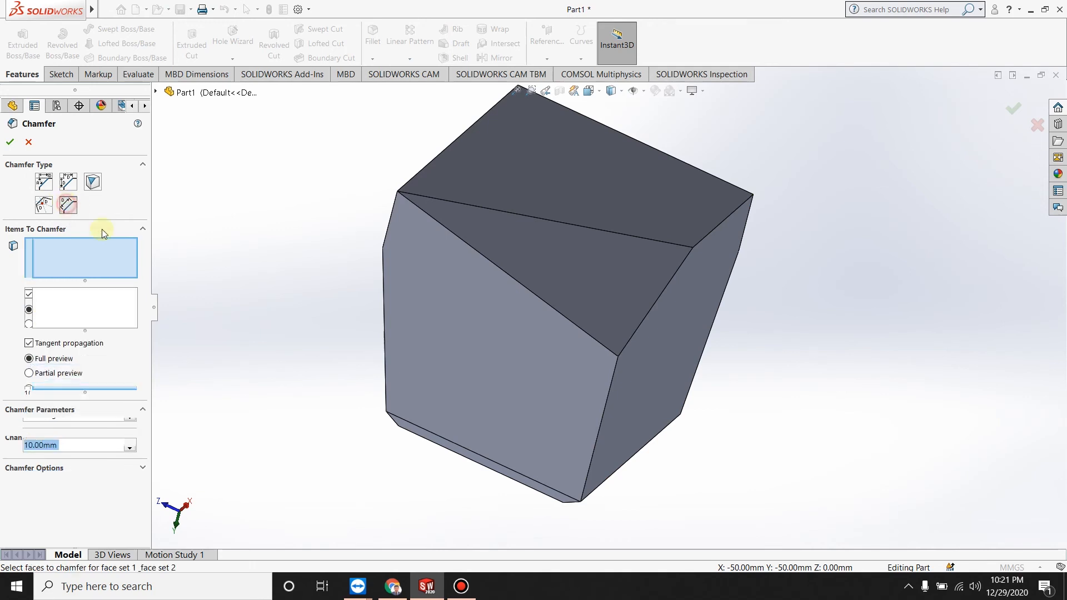
{"action": "middle_click_drag", "start_coordinate": [614, 250], "coordinate": [522, 278]}
{"action": "left_click", "coordinate": [522, 278]}
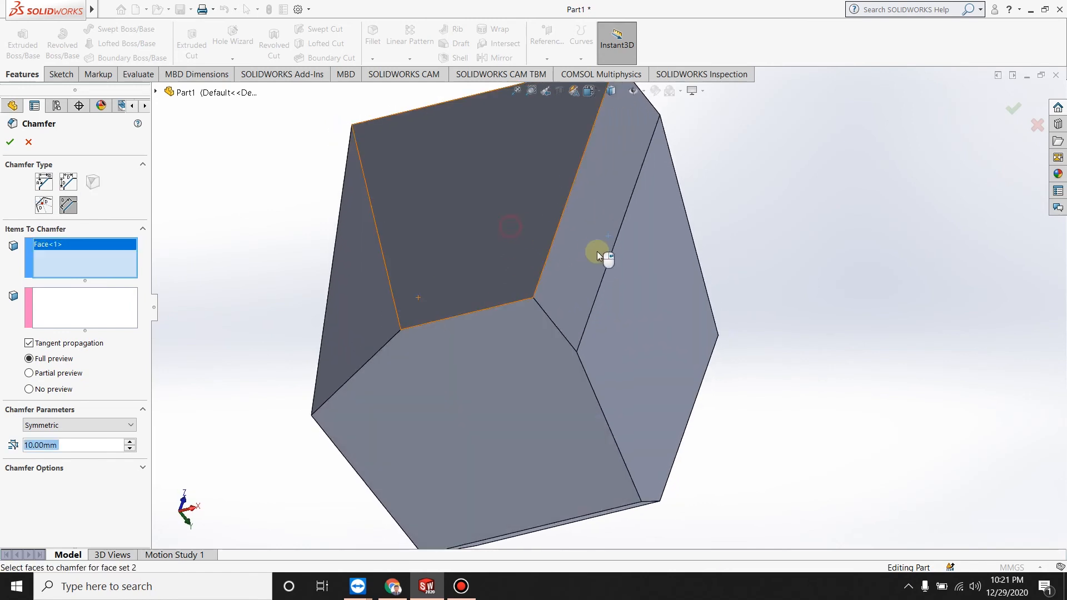
{"action": "left_click", "coordinate": [564, 240]}
{"action": "mouse_move", "coordinate": [632, 262]}
{"action": "middle_mouse_down"}
{"action": "mouse_move", "coordinate": [636, 221]}
{"action": "mouse_move", "coordinate": [418, 296]}
{"action": "middle_mouse_up"}
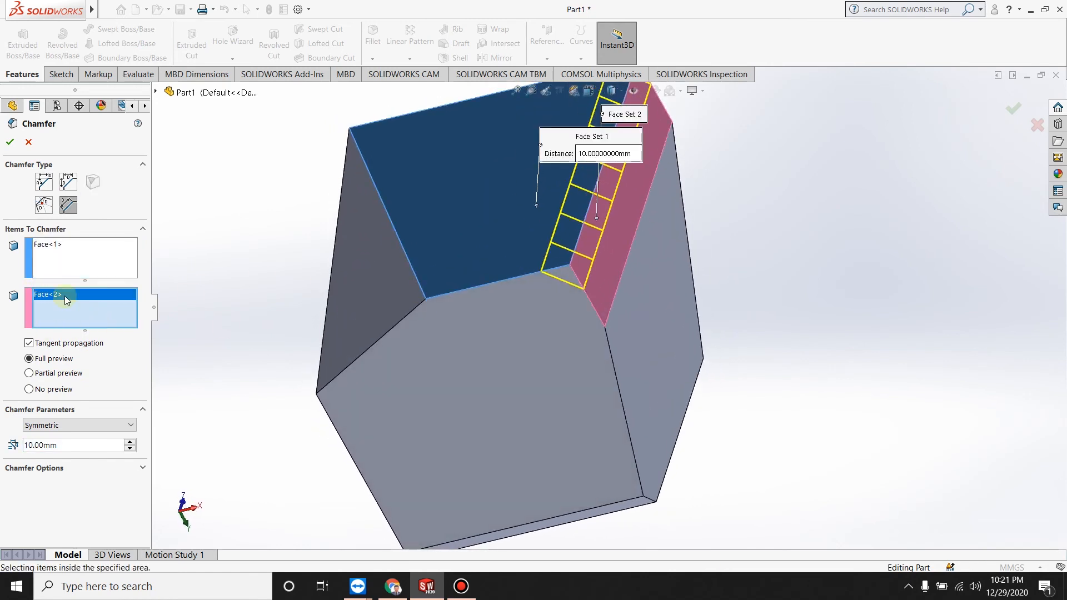
Step: Add one more adjoining face to Face Set 2 and another to Face Set 1 of the Face Face chamfer
{"action": "middle_click_drag", "start_coordinate": [483, 352], "coordinate": [543, 405]}
{"action": "left_click", "coordinate": [553, 386]}
{"action": "middle_click_drag", "start_coordinate": [501, 371], "coordinate": [400, 441]}
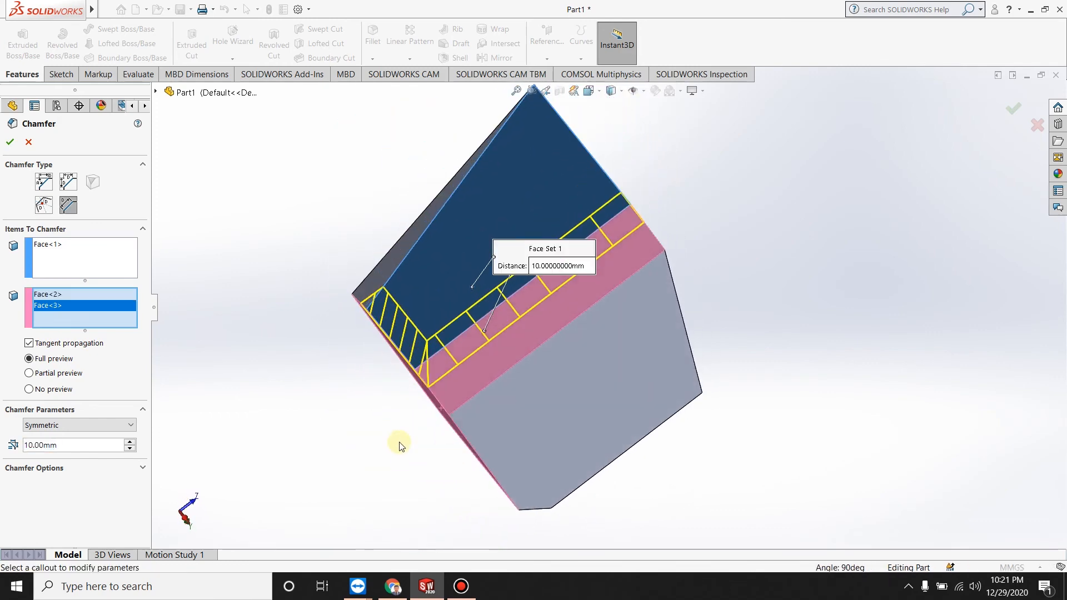
{"action": "left_click", "coordinate": [92, 272]}
{"action": "middle_click_drag", "start_coordinate": [567, 309], "coordinate": [483, 172]}
{"action": "left_click", "coordinate": [579, 270]}
{"action": "middle_click_drag", "start_coordinate": [507, 207], "coordinate": [547, 216]}
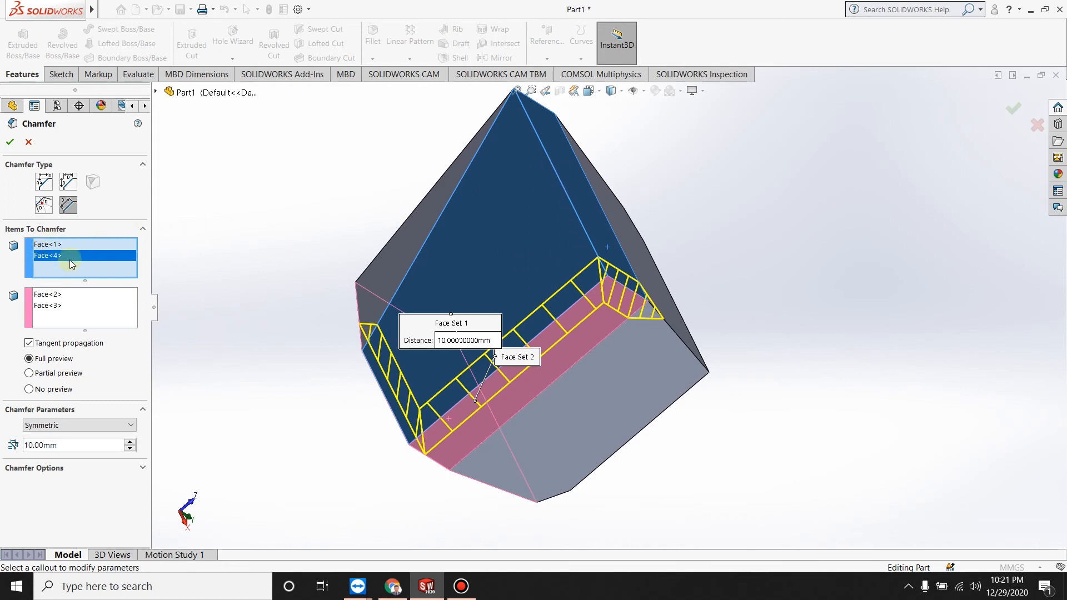
Step: Check the chamfer preview around the selected faces and apply the symmetric 10 mm Face Face chamfer
{"action": "middle_click_drag", "start_coordinate": [500, 277], "coordinate": [539, 291]}
{"action": "double_click", "coordinate": [65, 445]}
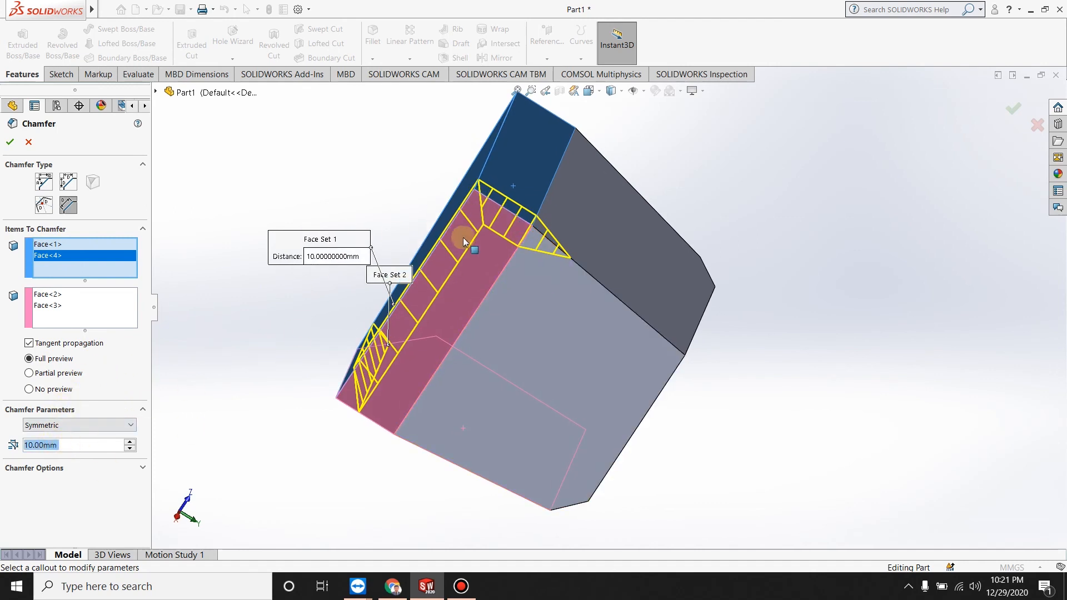
{"action": "middle_click_drag", "start_coordinate": [595, 322], "coordinate": [391, 255]}
{"action": "scroll", "coordinate": [384, 272], "scroll_direction": "down", "scroll_amount": 5}
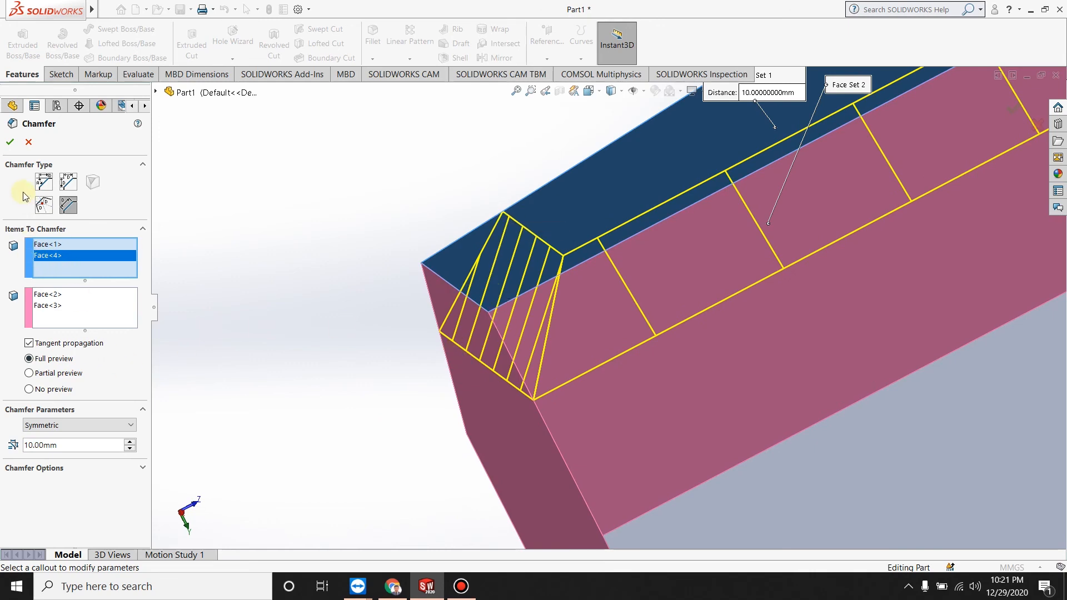
{"action": "left_click", "coordinate": [8, 143]}
{"action": "middle_click_drag", "start_coordinate": [681, 245], "coordinate": [644, 323]}
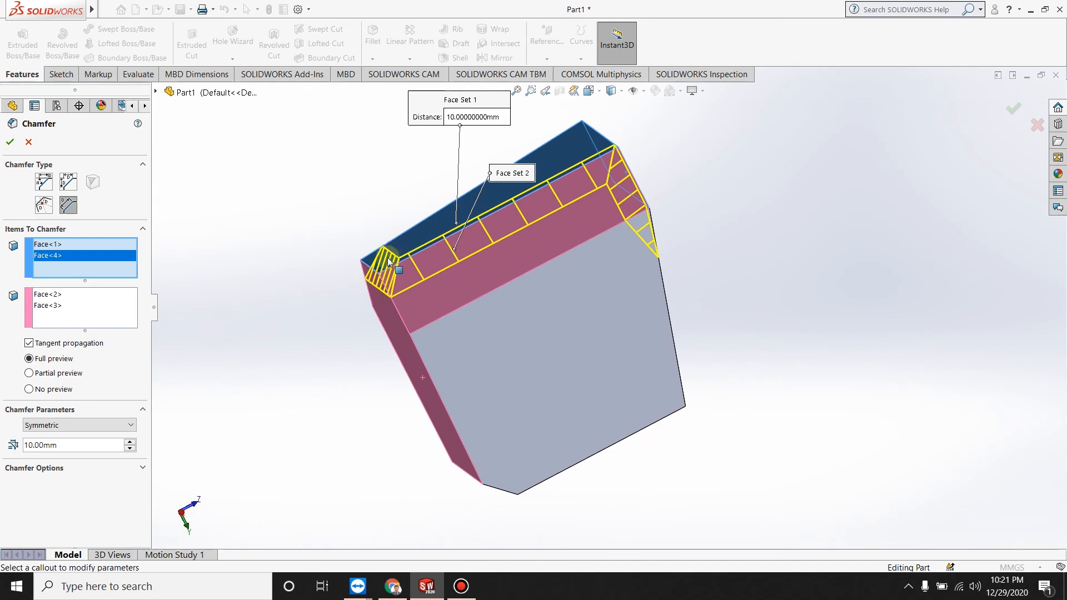
{"action": "scroll", "coordinate": [444, 288], "scroll_direction": "up", "scroll_amount": 5}
{"action": "scroll", "coordinate": [445, 289], "scroll_direction": "down", "scroll_amount": 1}
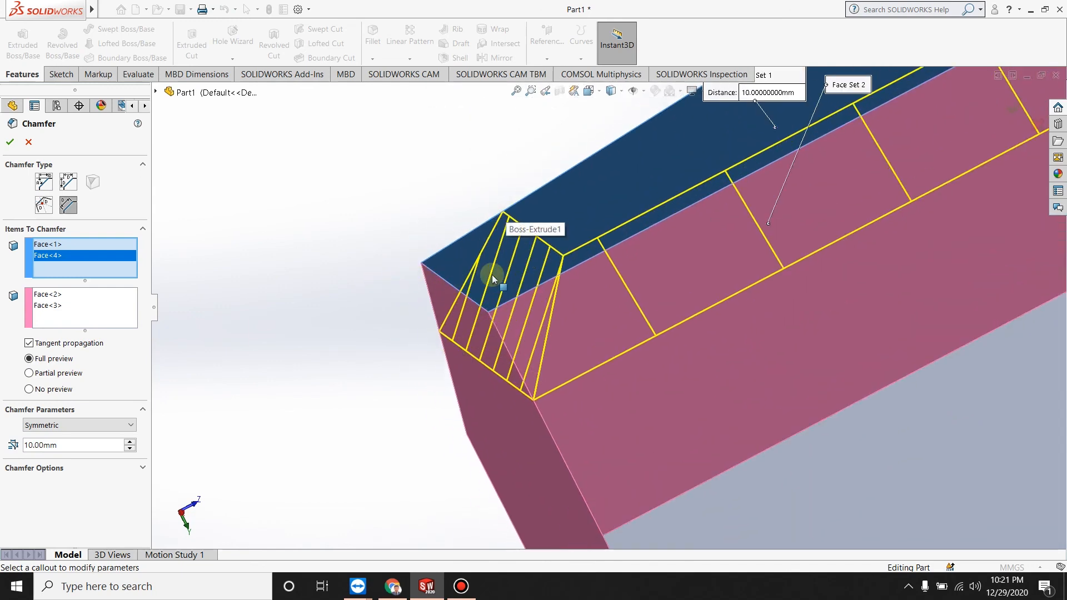
{"action": "left_click", "coordinate": [10, 142]}
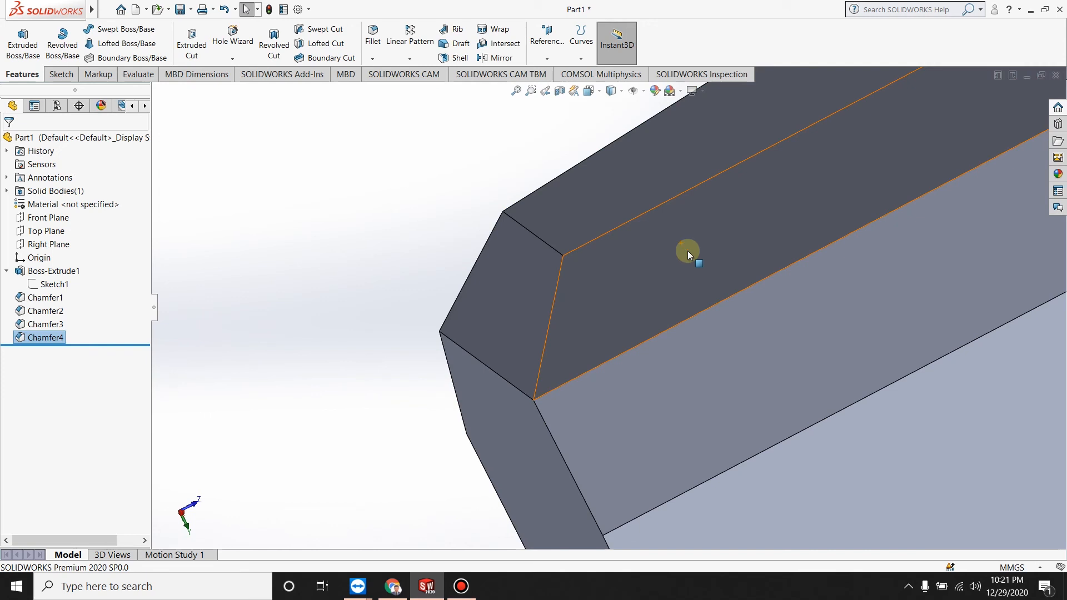
{"action": "scroll", "coordinate": [819, 342], "scroll_direction": "down", "scroll_amount": 5}
{"action": "middle_click_drag", "start_coordinate": [764, 277], "coordinate": [645, 325]}
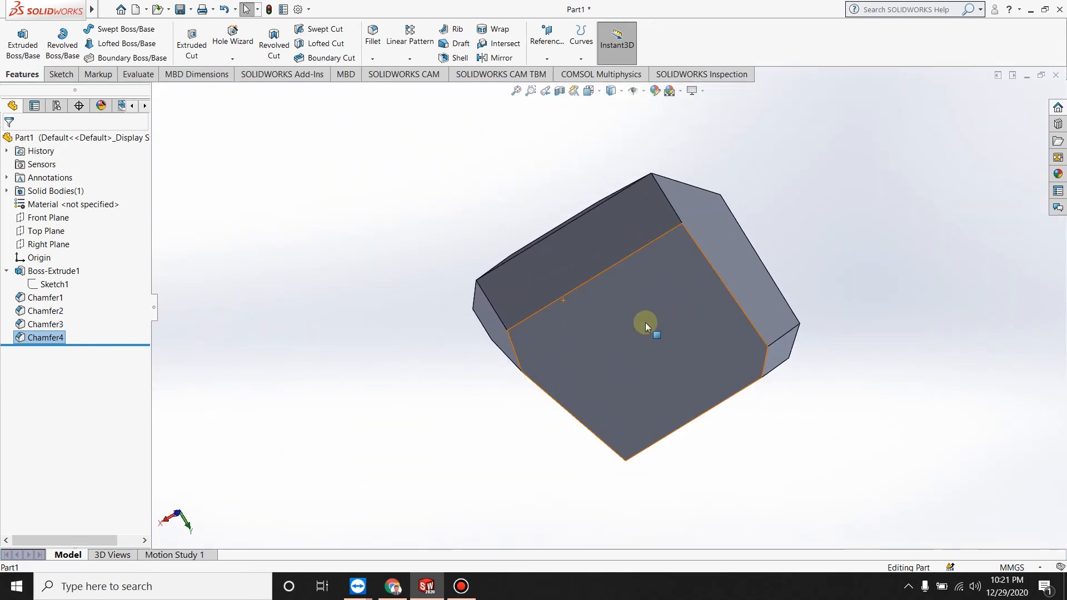